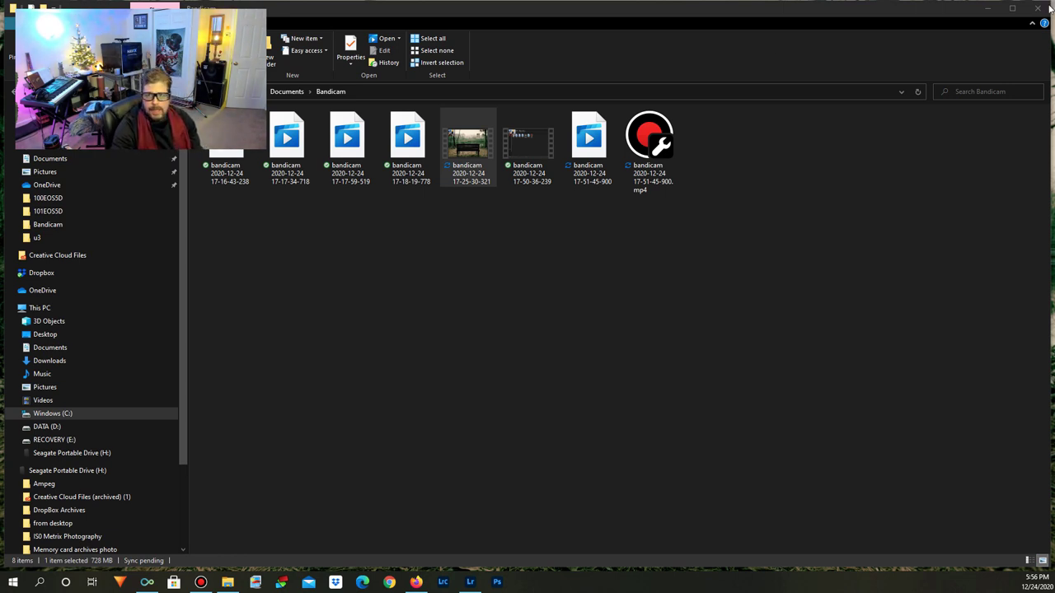
# Minimize the Bandicam folder window and bring Lightroom back to the front.
pyautogui.click(987, 9)
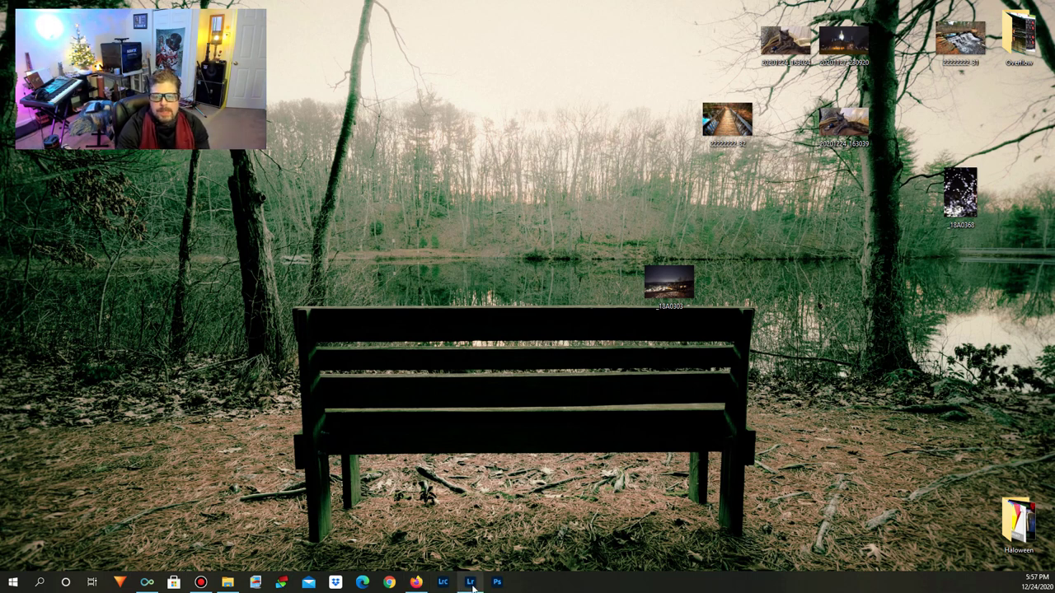
pyautogui.moveTo(473, 588)
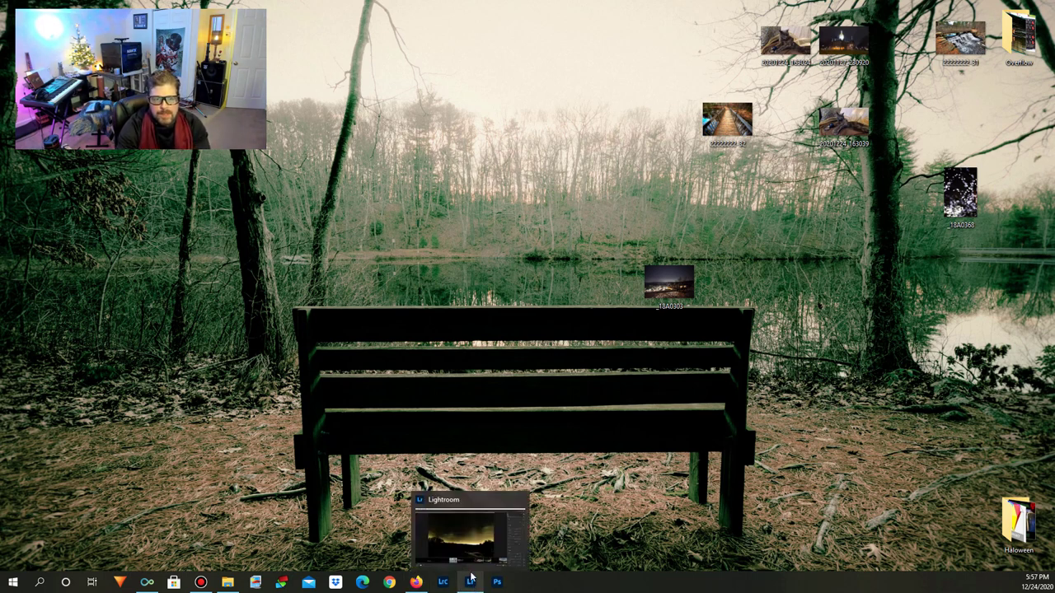
pyautogui.click(471, 582)
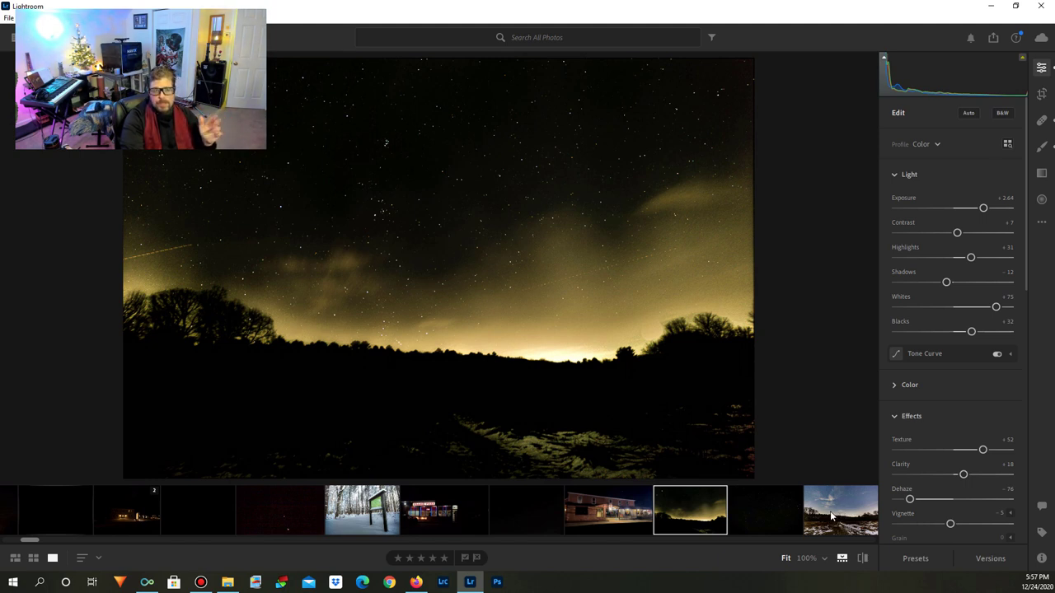
# Open the starry snowy-field photo and inspect its star detail at 100% and about 300%.
pyautogui.click(830, 515)
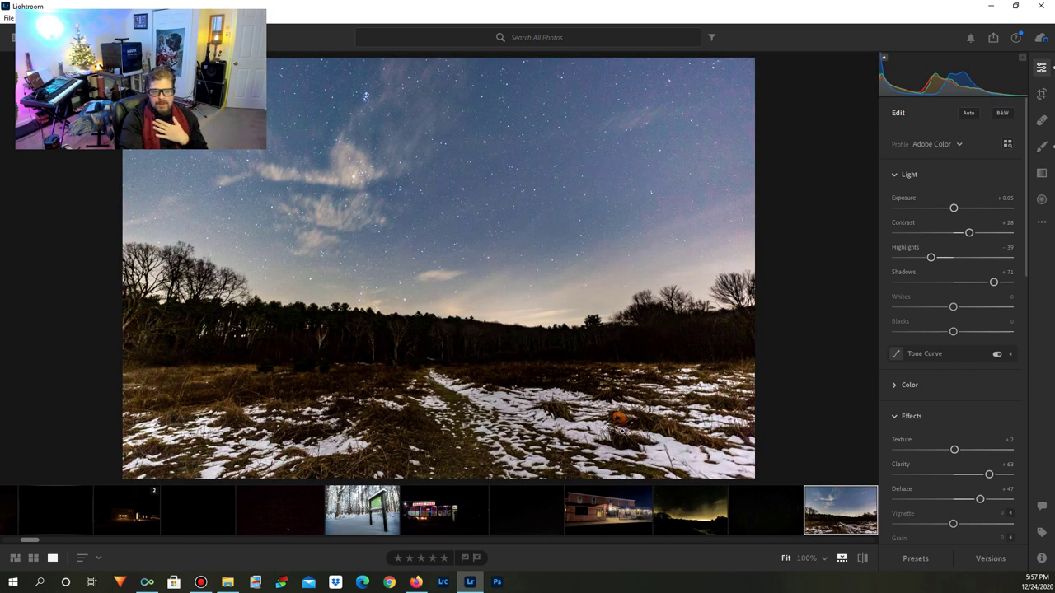
pyautogui.click(631, 438)
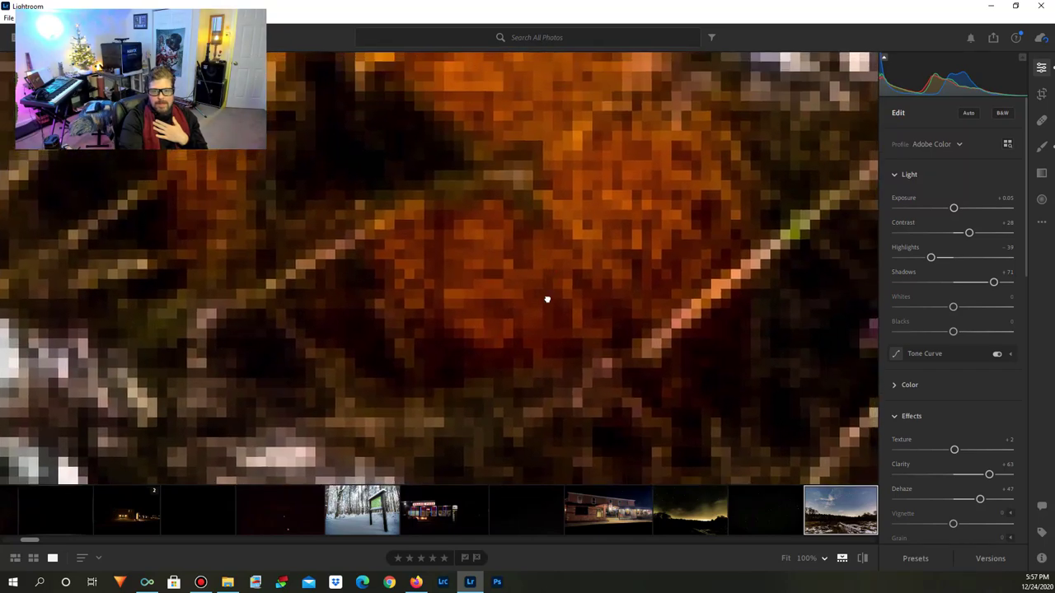
pyautogui.click(578, 319)
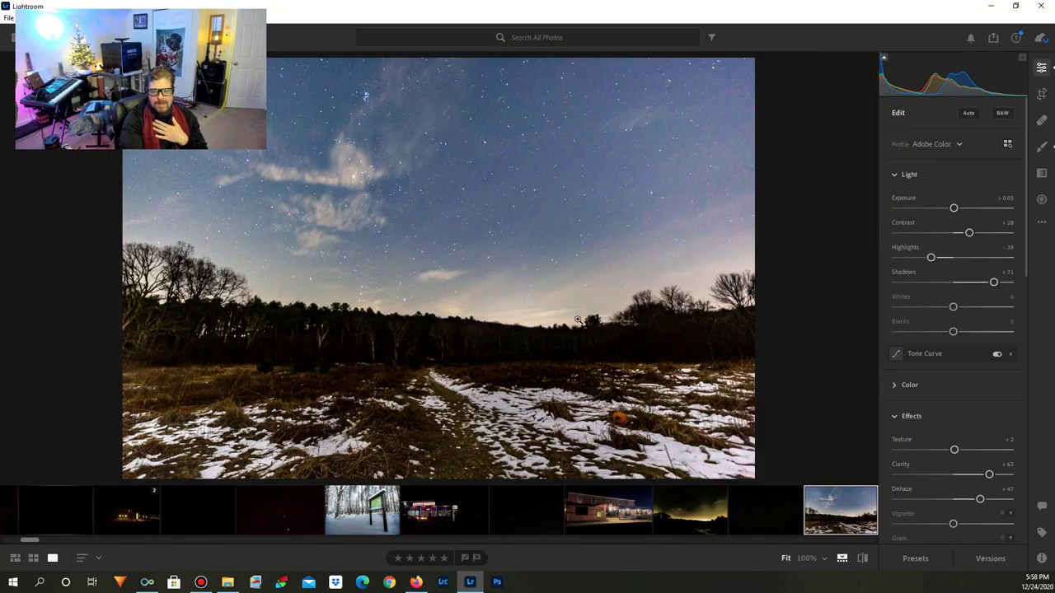
pyautogui.click(822, 557)
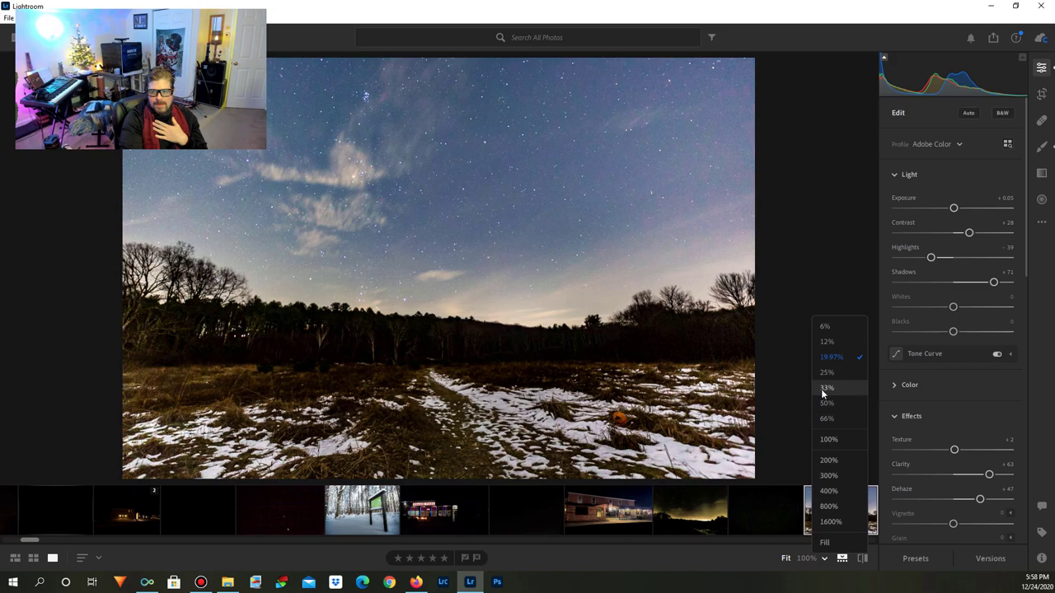
pyautogui.click(835, 483)
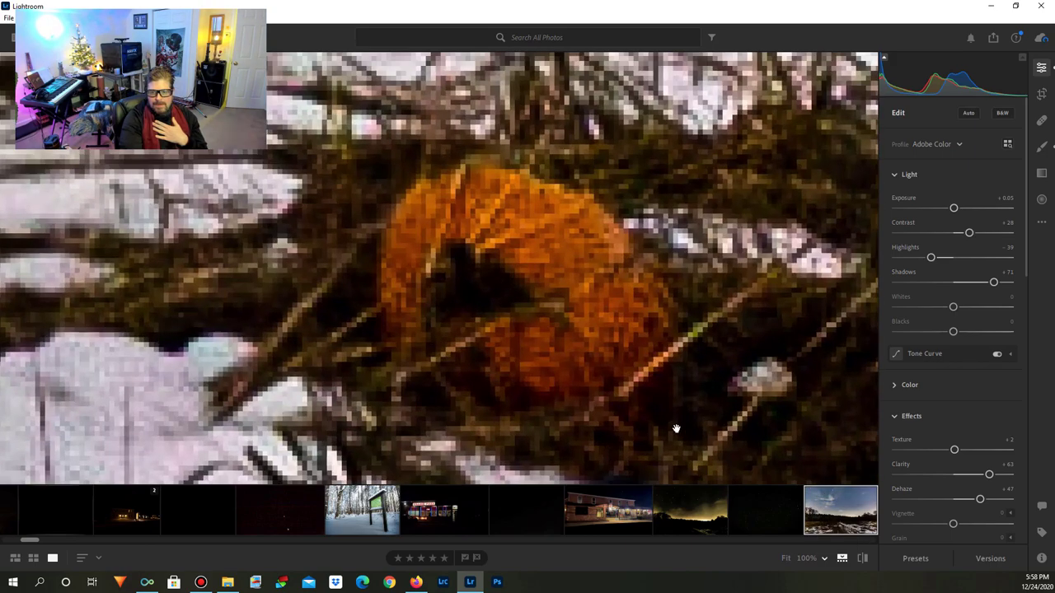
pyautogui.click(676, 429)
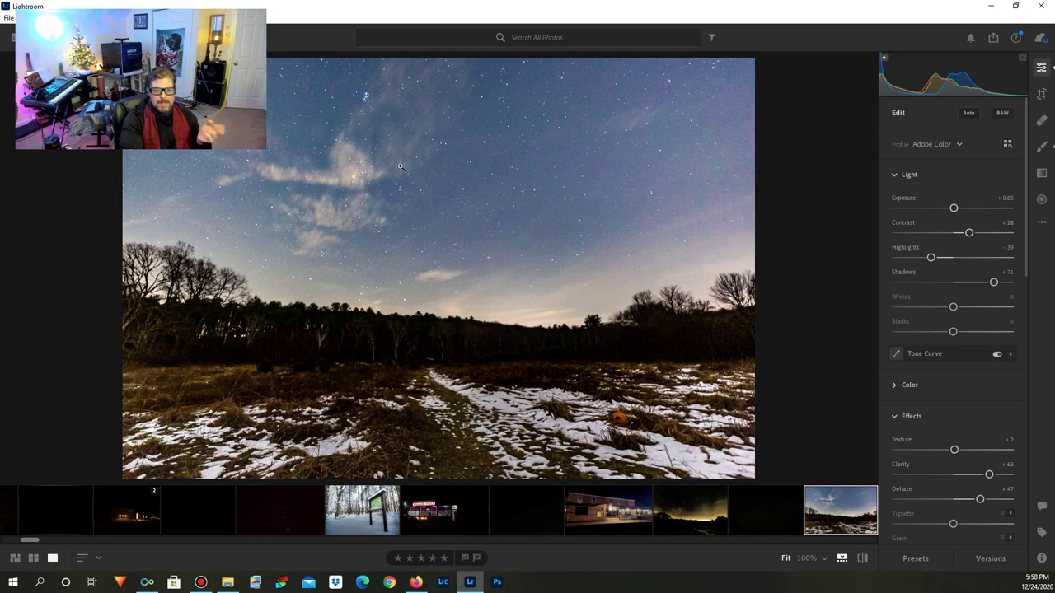
pyautogui.moveTo(400, 167)
pyautogui.mouseDown()
pyautogui.moveTo(445, 191)
pyautogui.moveTo(402, 168)
pyautogui.mouseUp()
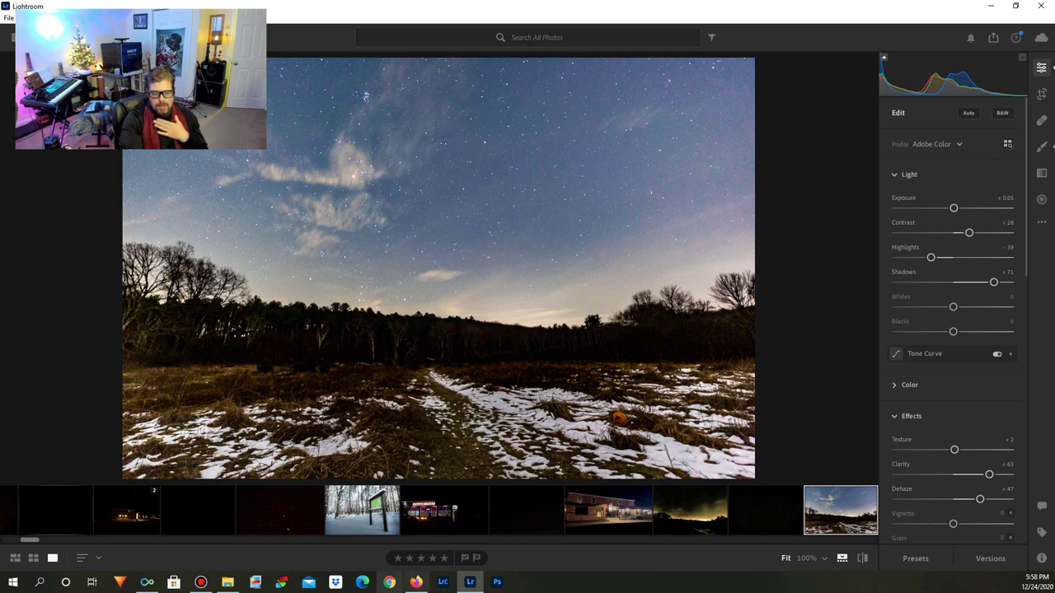
# Inspect the yellow-glow night-sky photo at 100%, then open the snowy trail-sign photo.
pyautogui.click(689, 515)
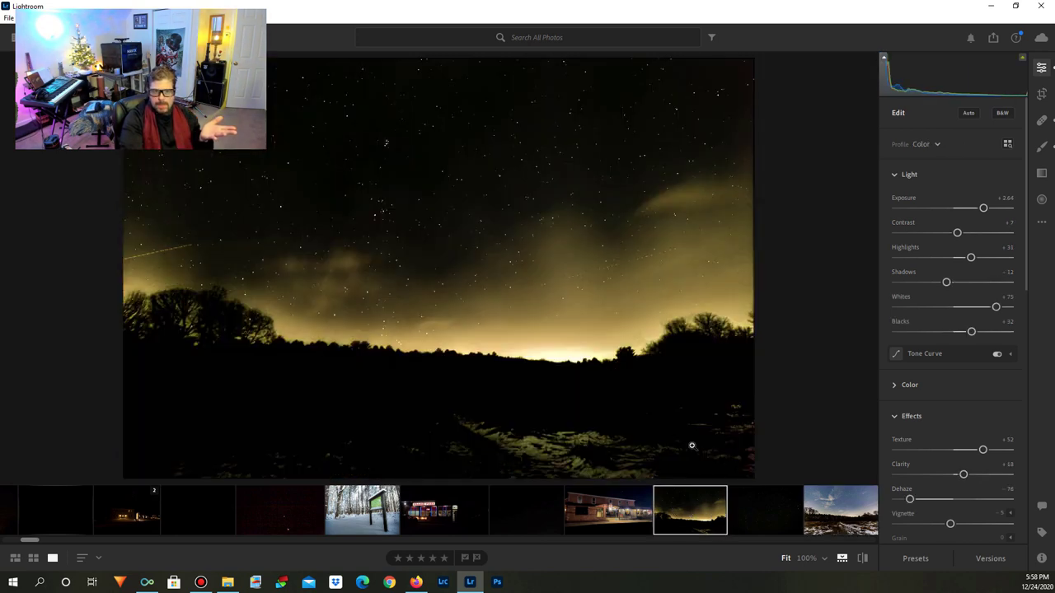
pyautogui.moveTo(453, 236); pyautogui.dragTo(414, 267)
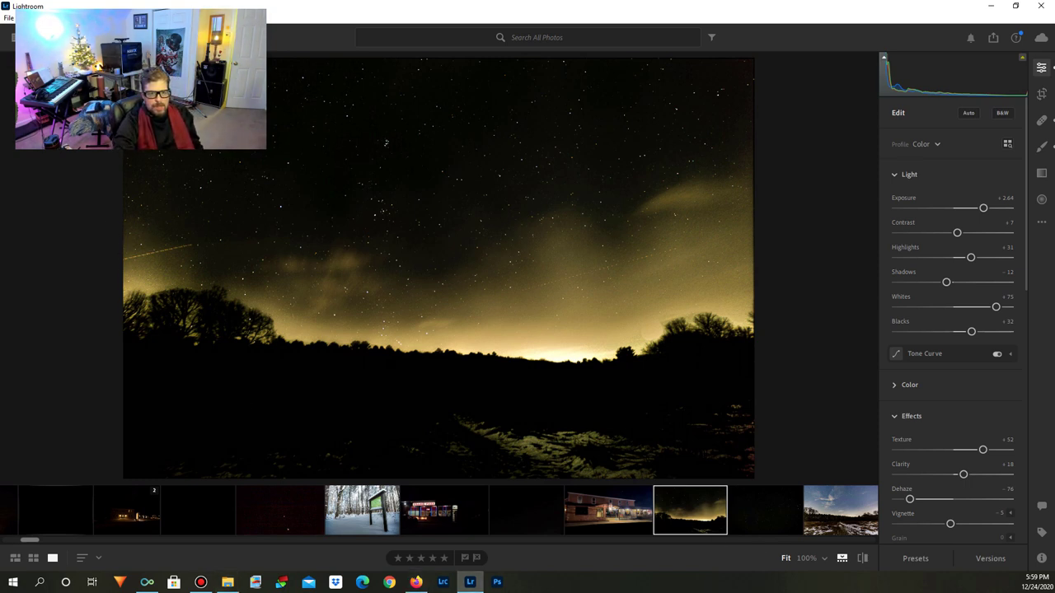
pyautogui.click(358, 516)
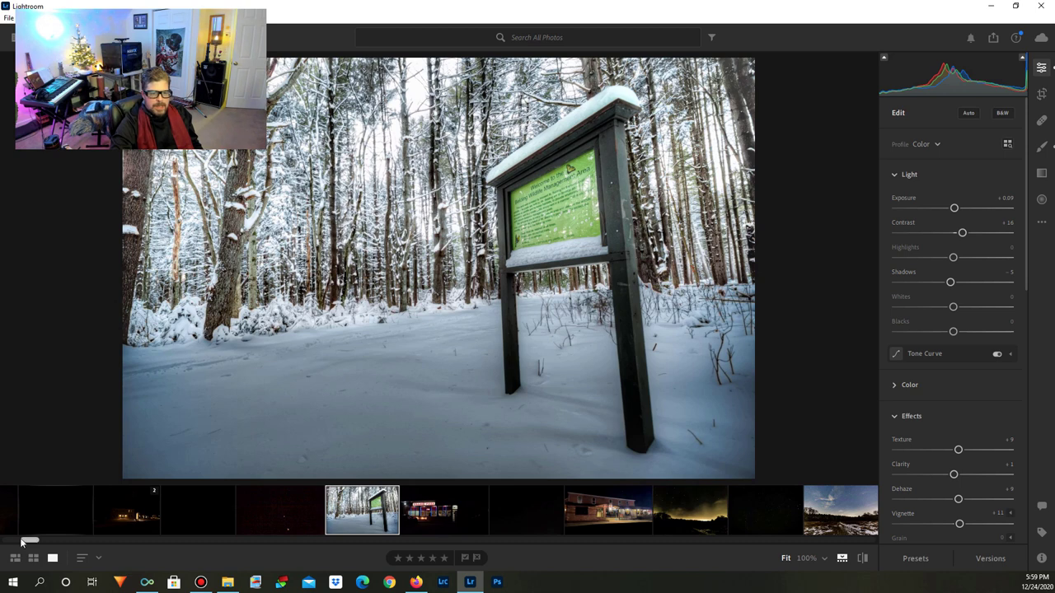
pyautogui.moveTo(22, 541); pyautogui.dragTo(4, 542)
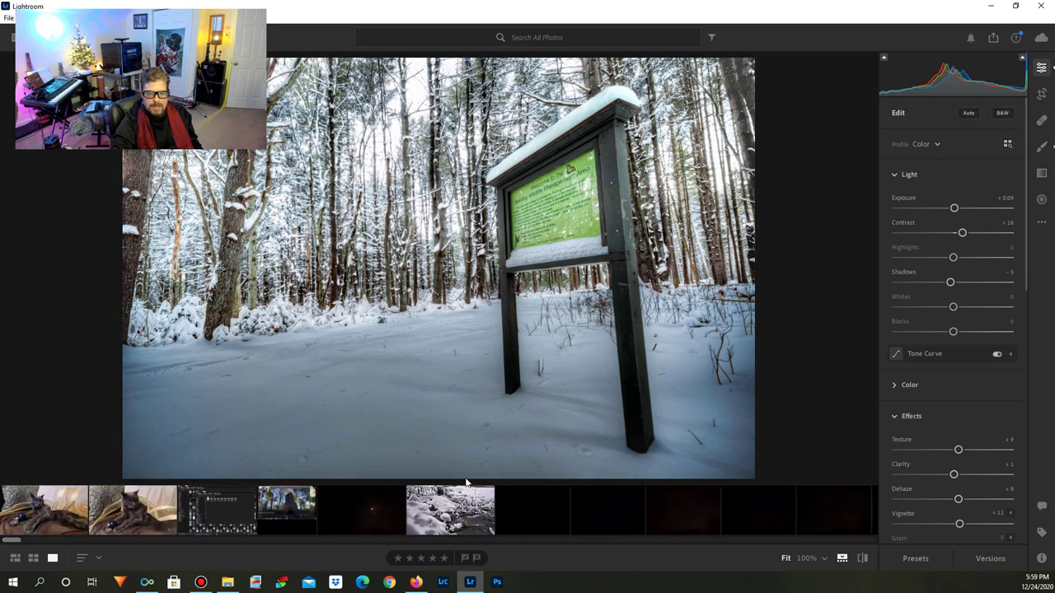
# Browse back and forth among the dark night-sky thumbnails to pick one.
pyautogui.click(521, 513)
pyautogui.click(610, 520)
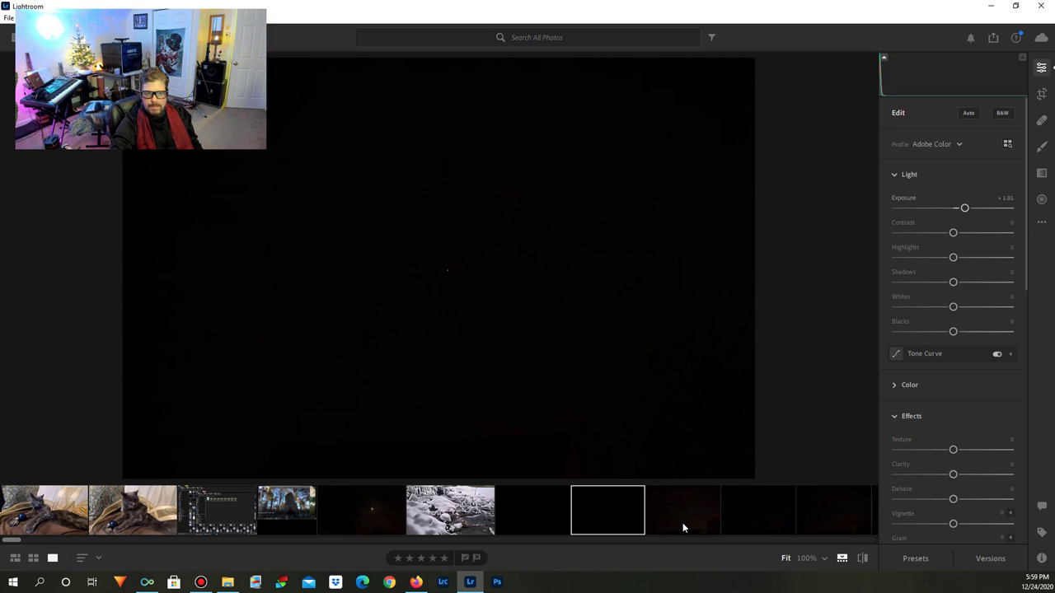
pyautogui.click(540, 515)
pyautogui.click(614, 512)
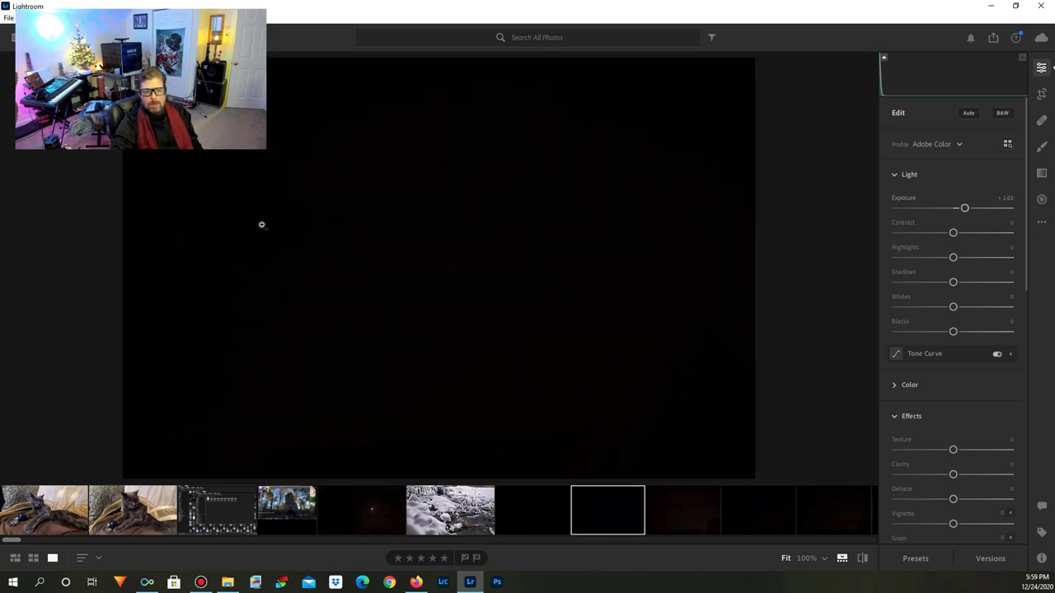
# Inspect the bright planets at 100% and 800%, centring on the red planet.
pyautogui.click(443, 272)
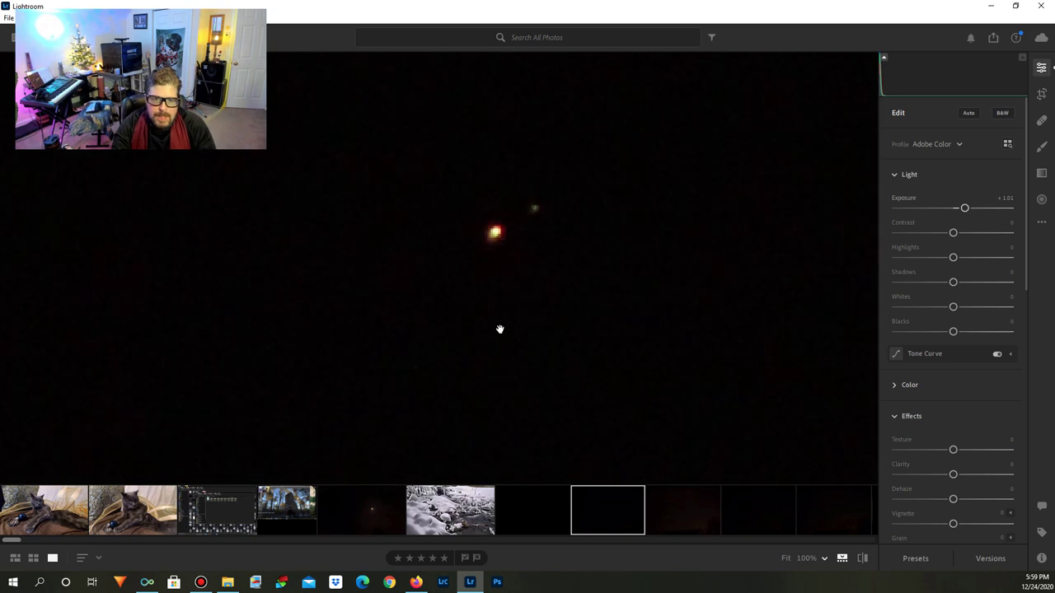
pyautogui.moveTo(605, 206); pyautogui.dragTo(558, 262)
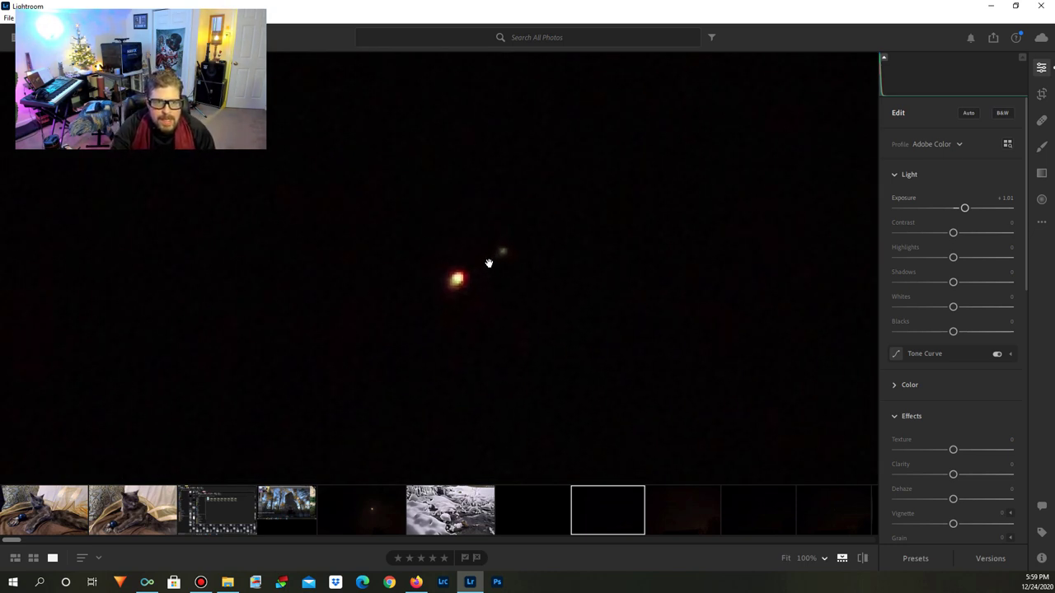
pyautogui.click(821, 559)
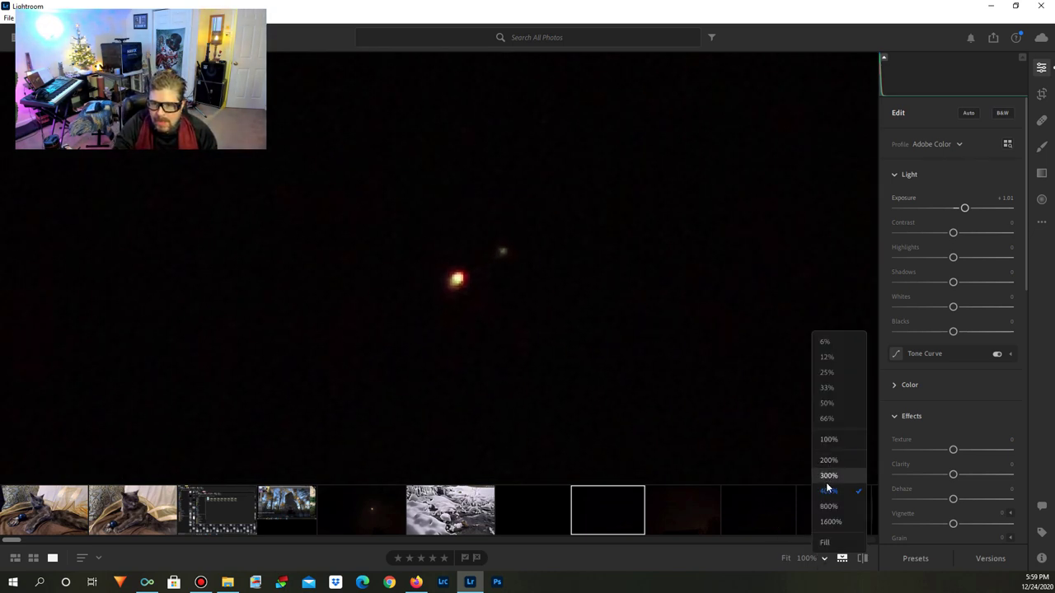
pyautogui.click(828, 506)
pyautogui.moveTo(569, 311); pyautogui.dragTo(572, 324)
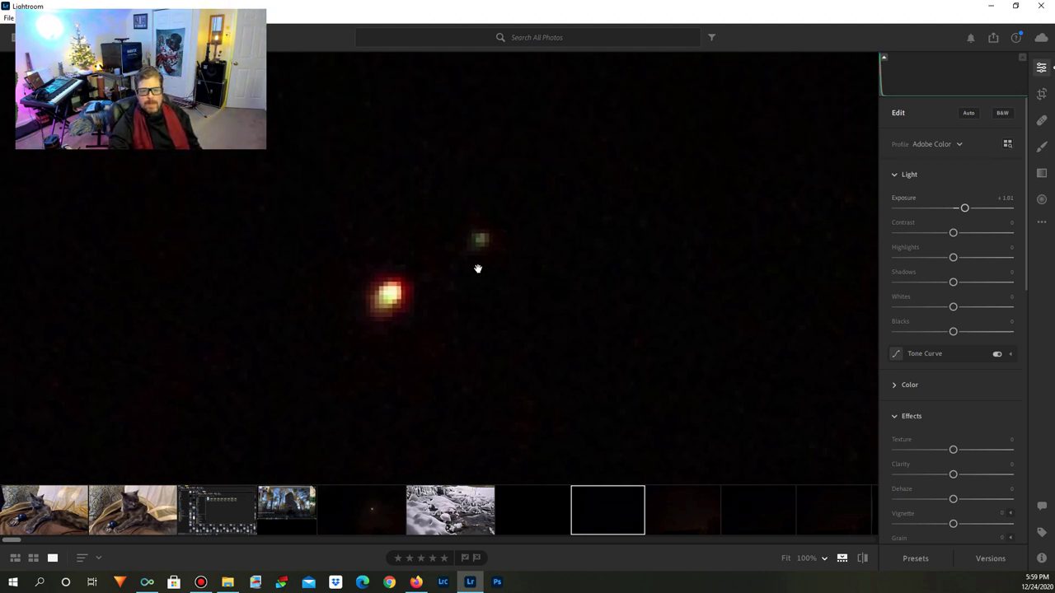
pyautogui.moveTo(477, 269)
pyautogui.mouseDown()
pyautogui.moveTo(490, 222)
pyautogui.moveTo(536, 309)
pyautogui.moveTo(458, 264)
pyautogui.mouseUp()
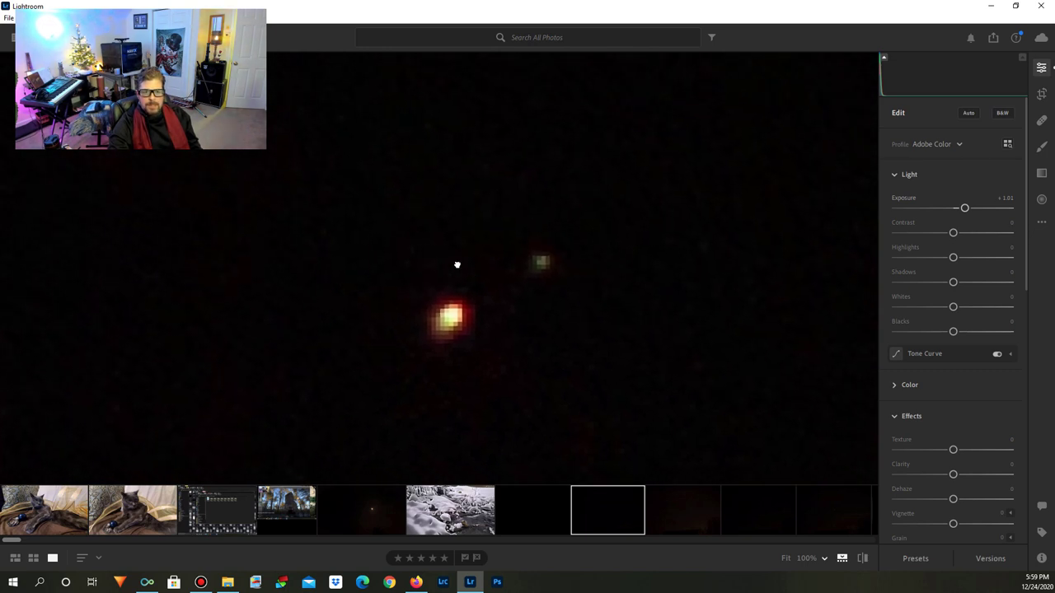
pyautogui.click(449, 255)
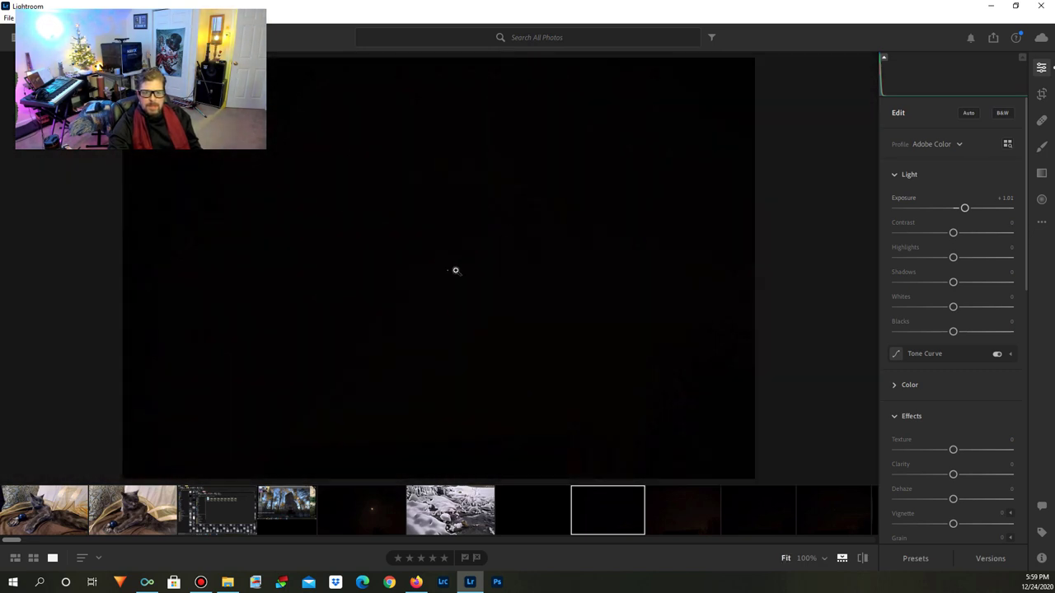
pyautogui.click(455, 270)
pyautogui.moveTo(588, 302); pyautogui.dragTo(459, 207)
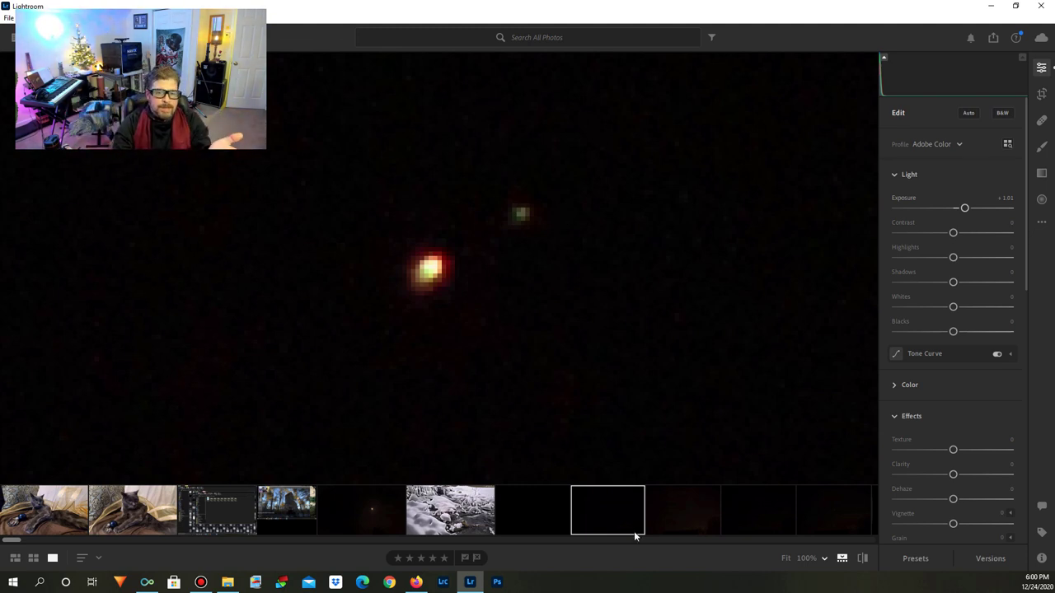
# Open the next night-sky photos and reposition the 100% view on the planets.
pyautogui.click(687, 531)
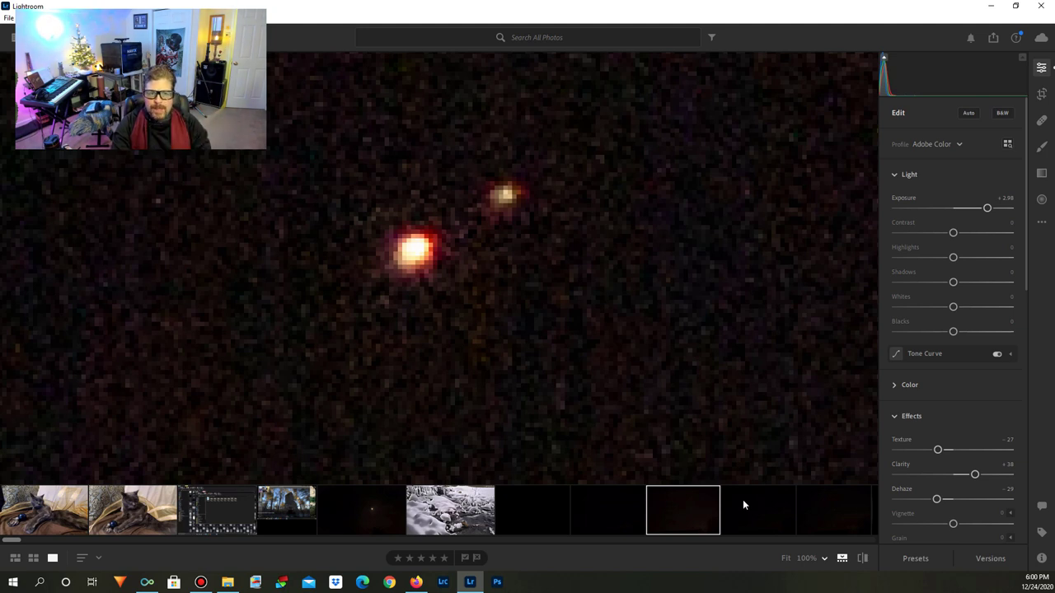
pyautogui.click(742, 500)
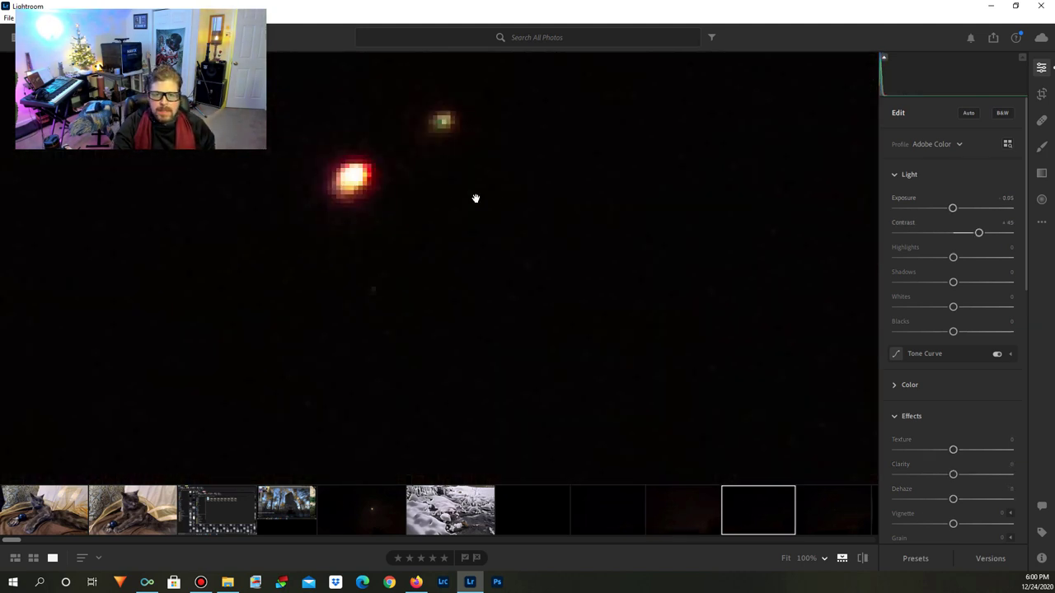
pyautogui.moveTo(476, 197); pyautogui.dragTo(514, 322)
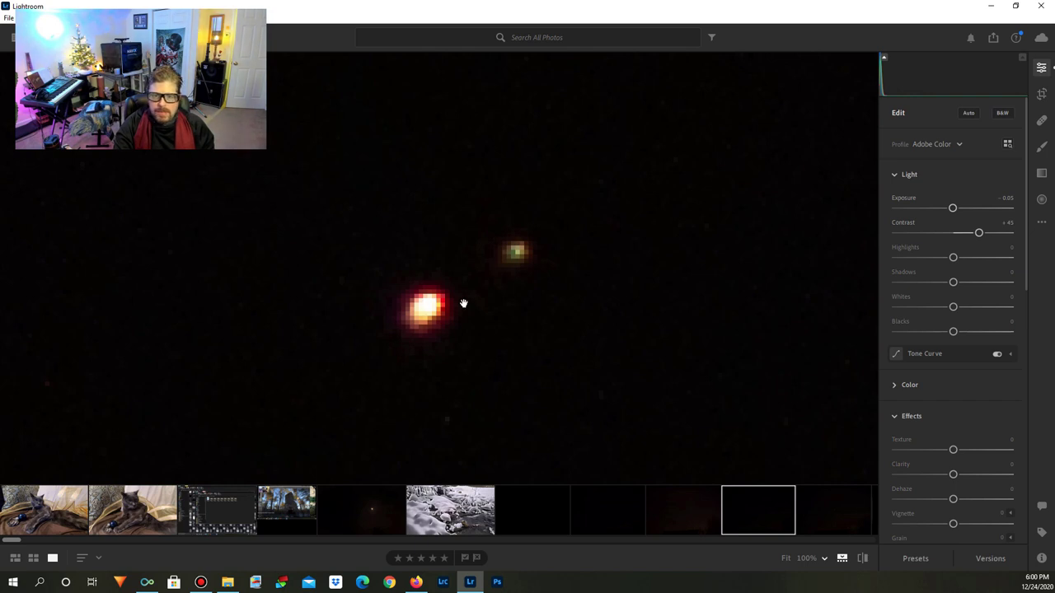
# On the next photo, check the planet pair at 100% from several spots.
pyautogui.click(835, 523)
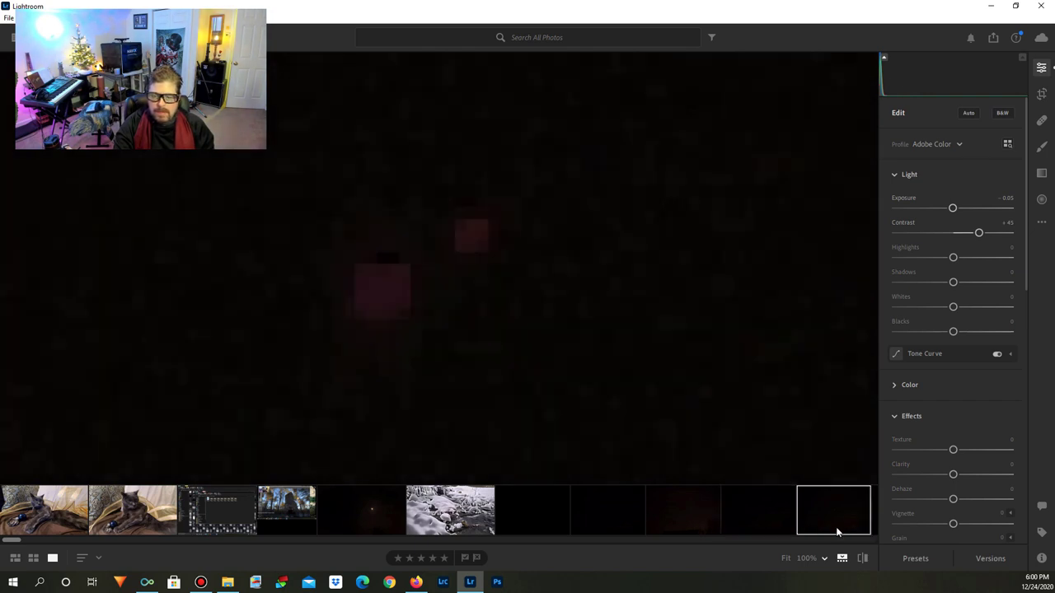
pyautogui.click(671, 363)
pyautogui.click(448, 266)
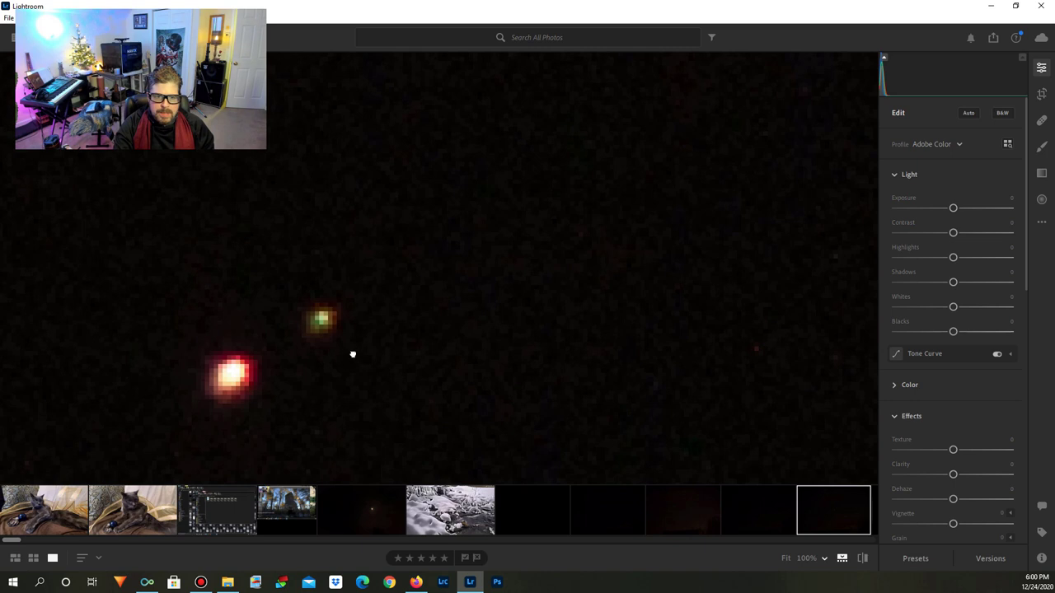
pyautogui.moveTo(351, 353); pyautogui.dragTo(494, 259)
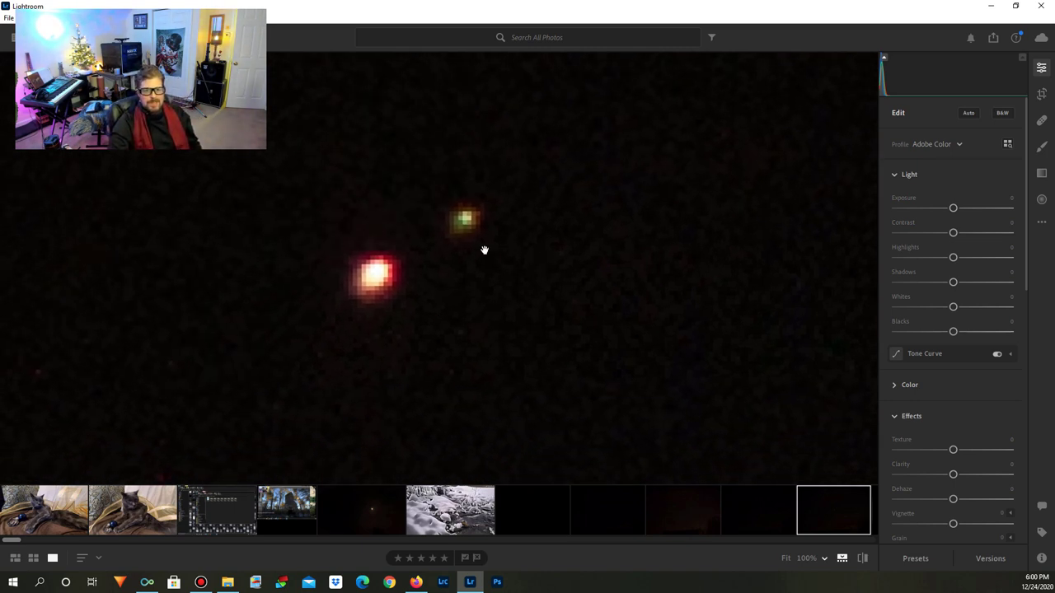
pyautogui.moveTo(483, 250); pyautogui.dragTo(428, 292)
pyautogui.click(519, 353)
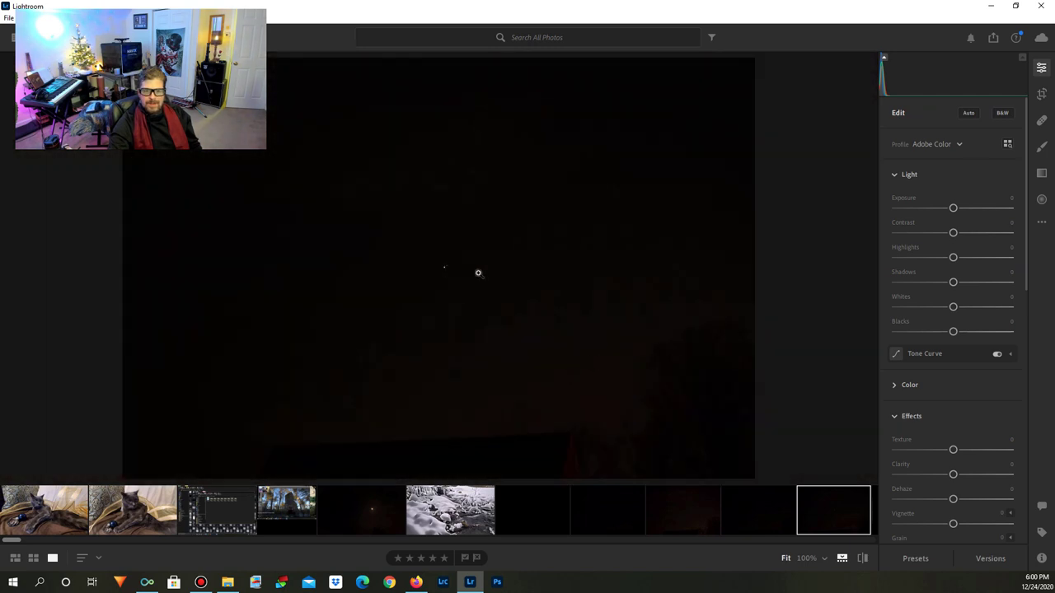
pyautogui.click(449, 261)
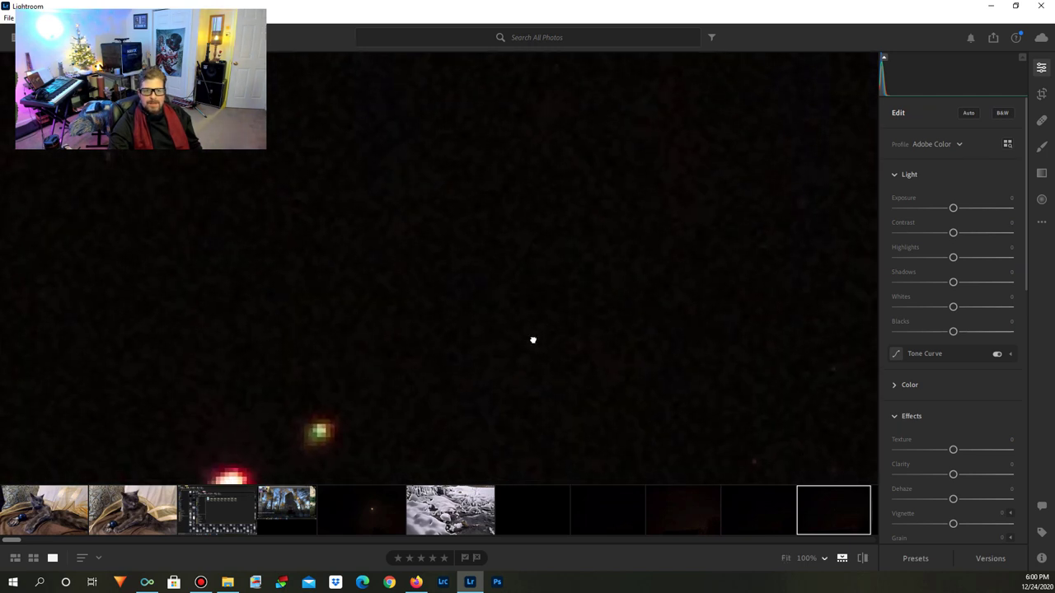
pyautogui.moveTo(533, 338); pyautogui.dragTo(615, 260)
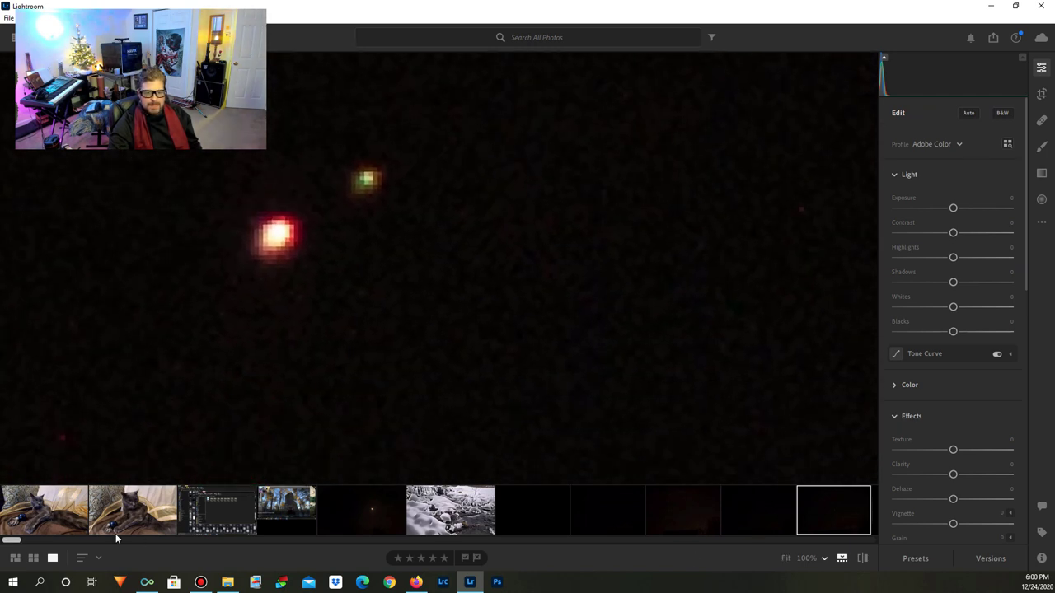
# Scroll the filmstrip and open the dark photo with two bright dots.
pyautogui.moveTo(12, 540); pyautogui.dragTo(30, 542)
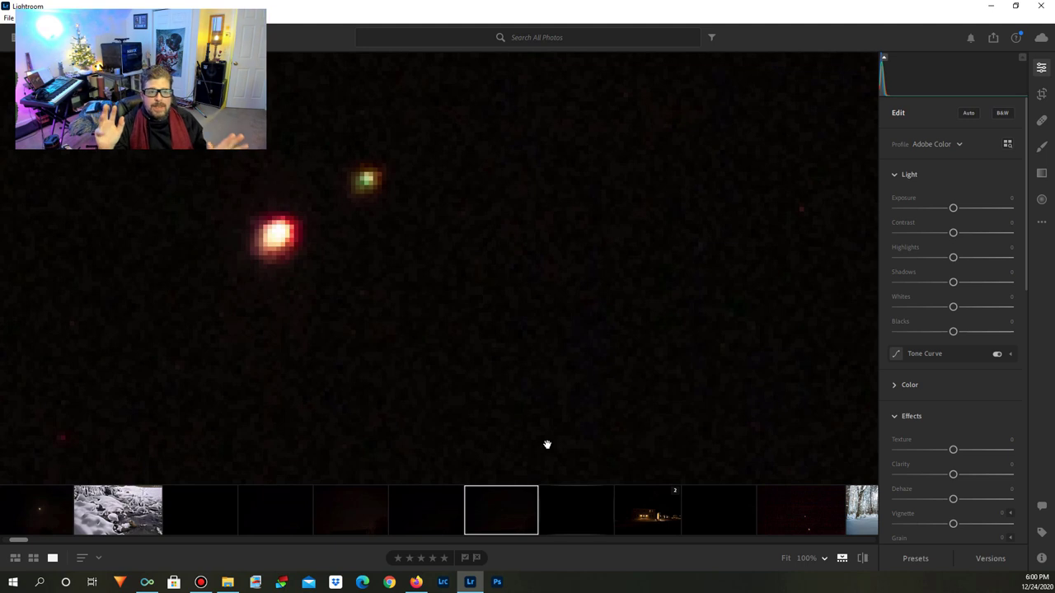
pyautogui.click(560, 508)
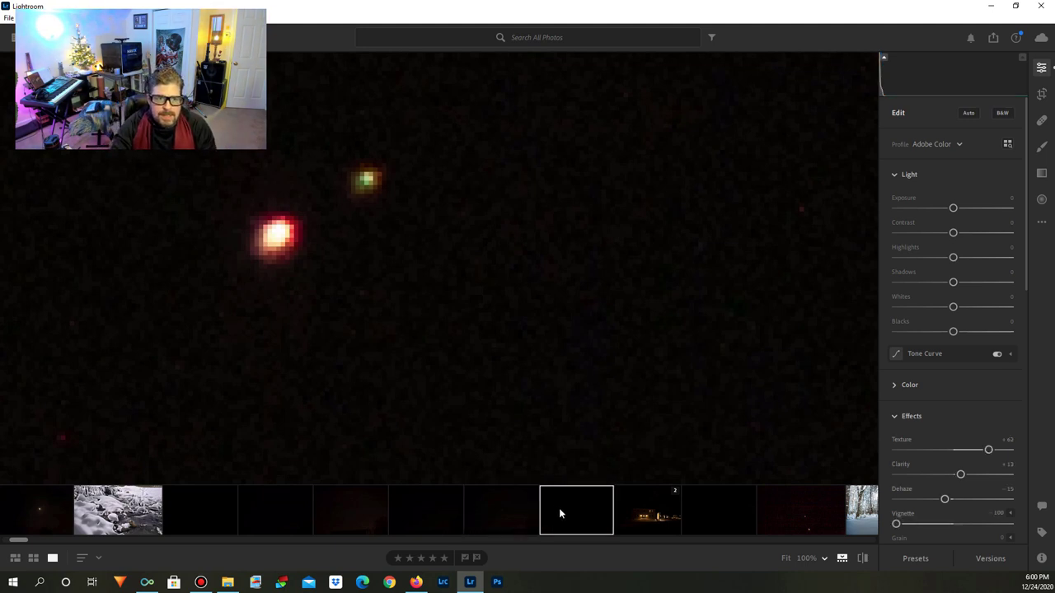
pyautogui.click(729, 526)
pyautogui.click(777, 524)
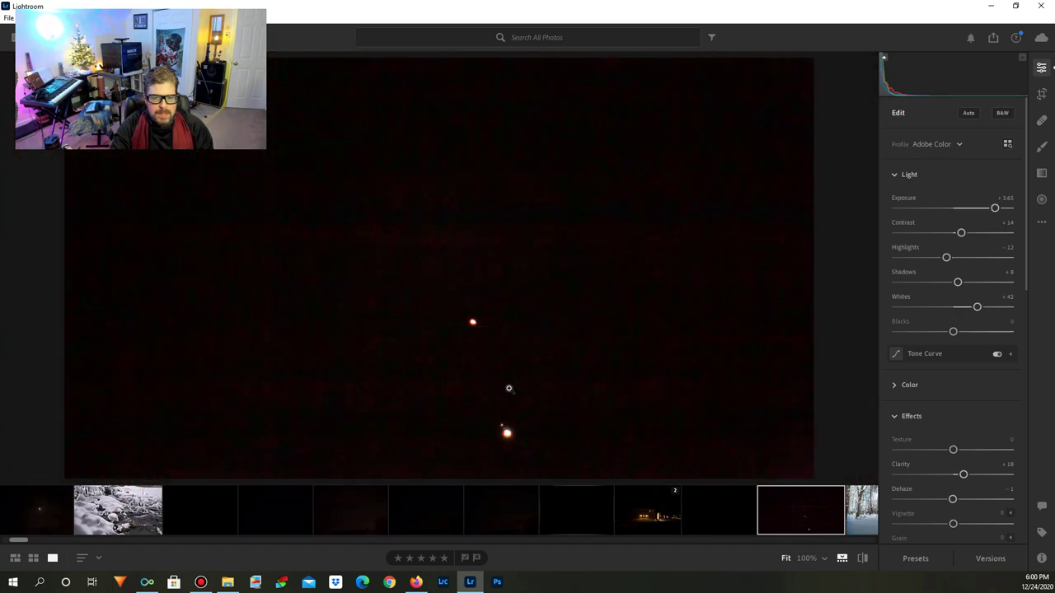
# Check the bright spot at 100%, then lower Exposure to +1.58.
pyautogui.click(510, 336)
pyautogui.click(489, 379)
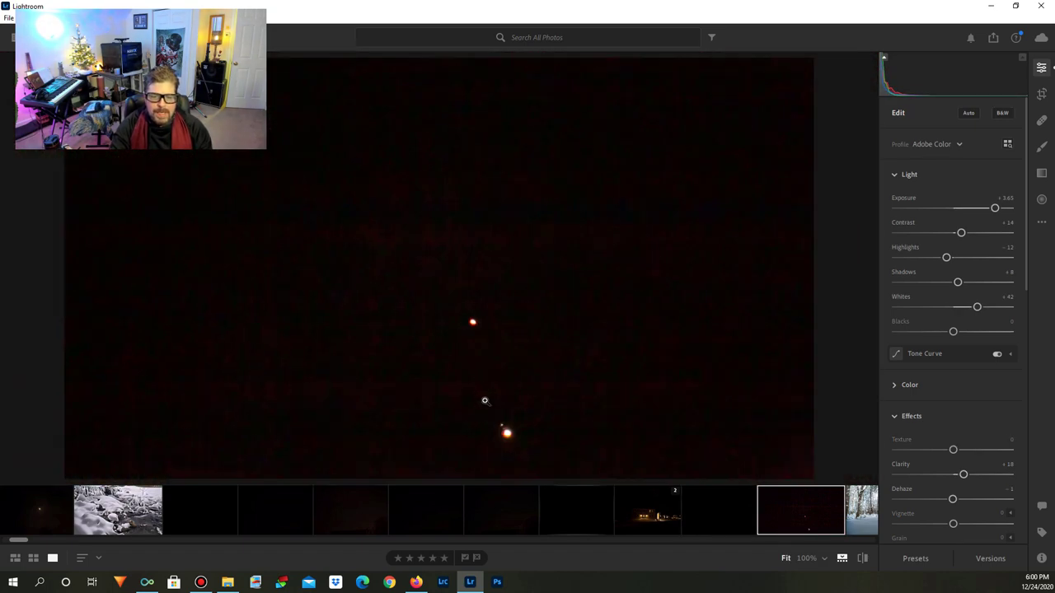
pyautogui.click(466, 311)
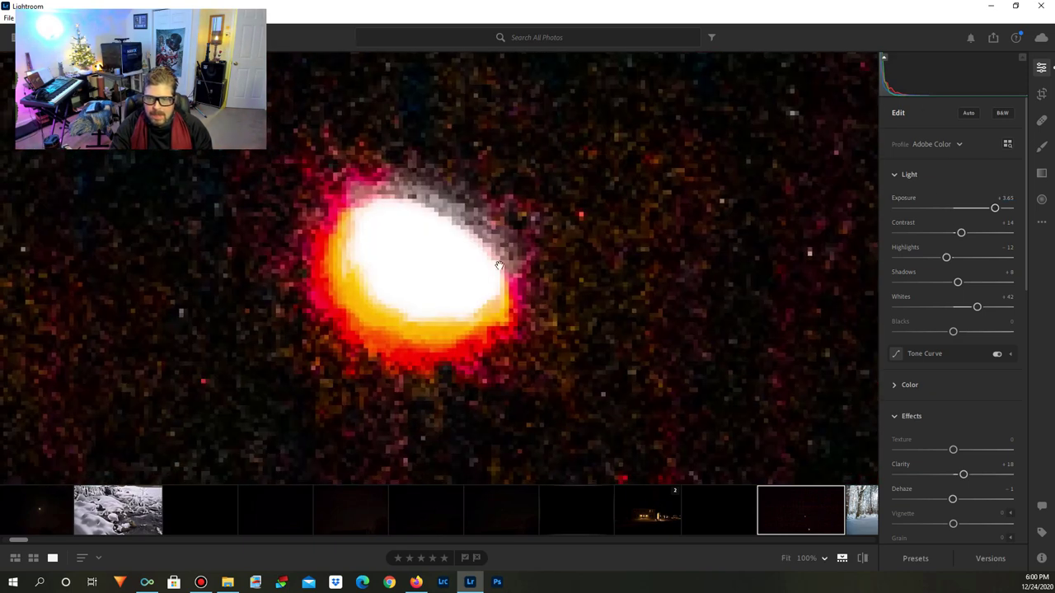
pyautogui.click(564, 313)
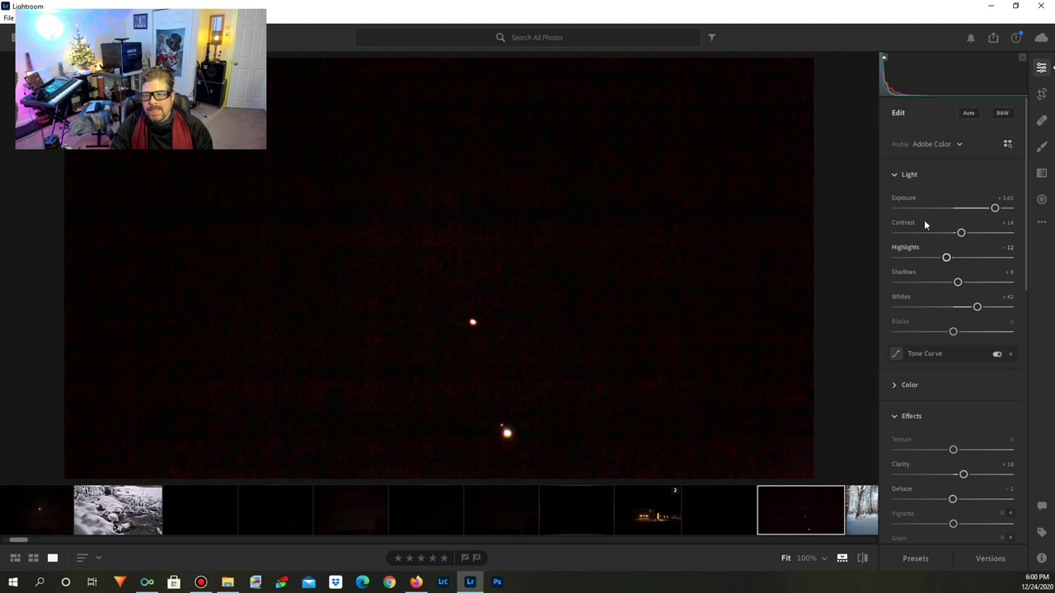
pyautogui.moveTo(999, 208); pyautogui.dragTo(979, 226)
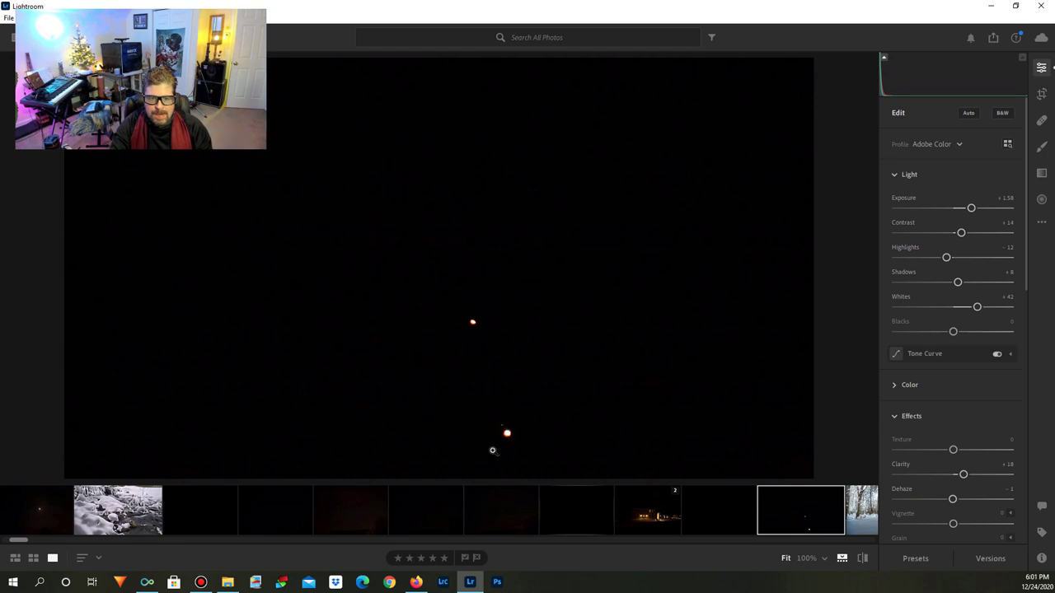
# Inspect the lower bright light and moon at 100% and a smaller zoom level.
pyautogui.click(506, 432)
pyautogui.moveTo(575, 456); pyautogui.dragTo(520, 195)
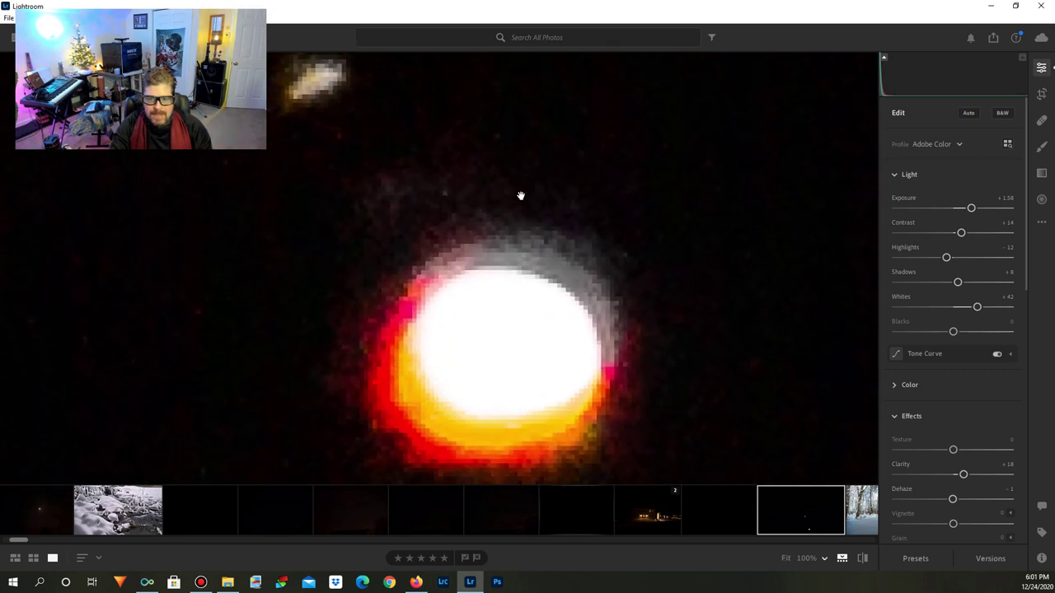
pyautogui.click(823, 558)
pyautogui.click(839, 499)
pyautogui.moveTo(544, 326); pyautogui.dragTo(589, 376)
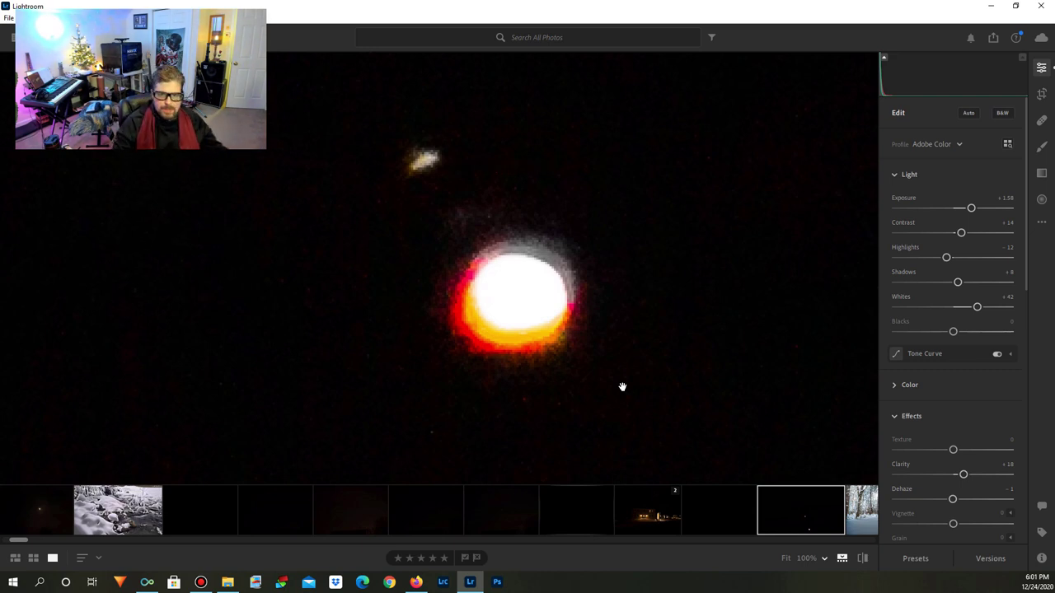
pyautogui.click(635, 366)
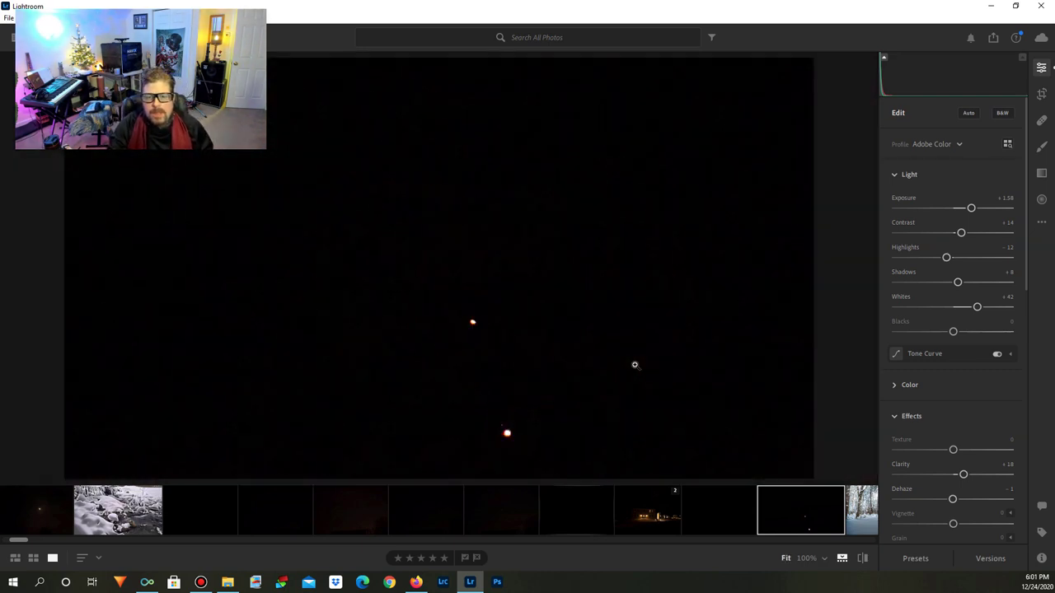
pyautogui.click(523, 324)
pyautogui.click(514, 339)
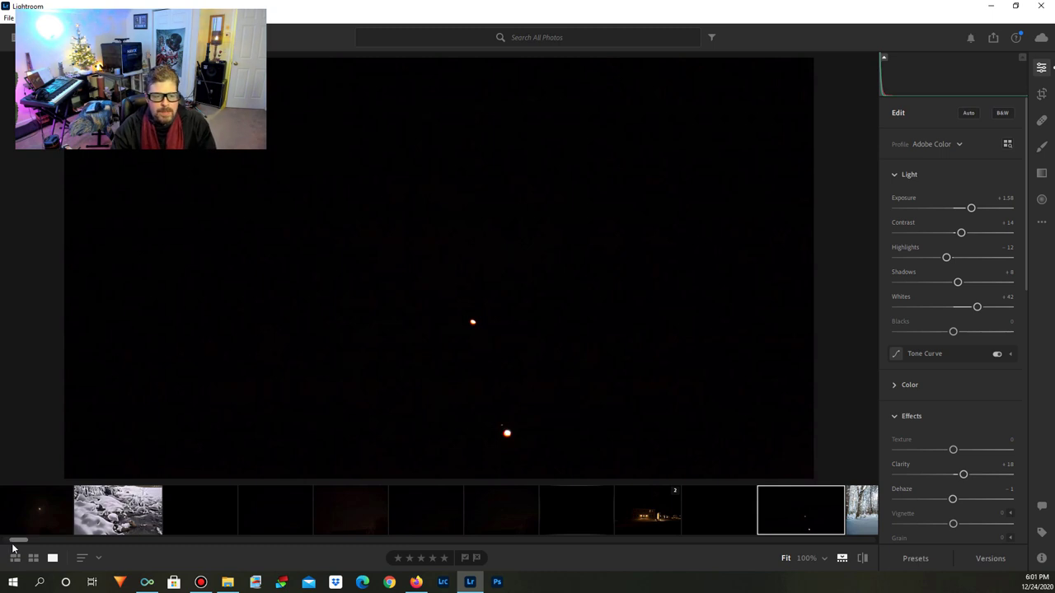
# Scroll the filmstrip back to the start and open the first cat photo.
pyautogui.moveTo(18, 539); pyautogui.dragTo(29, 544)
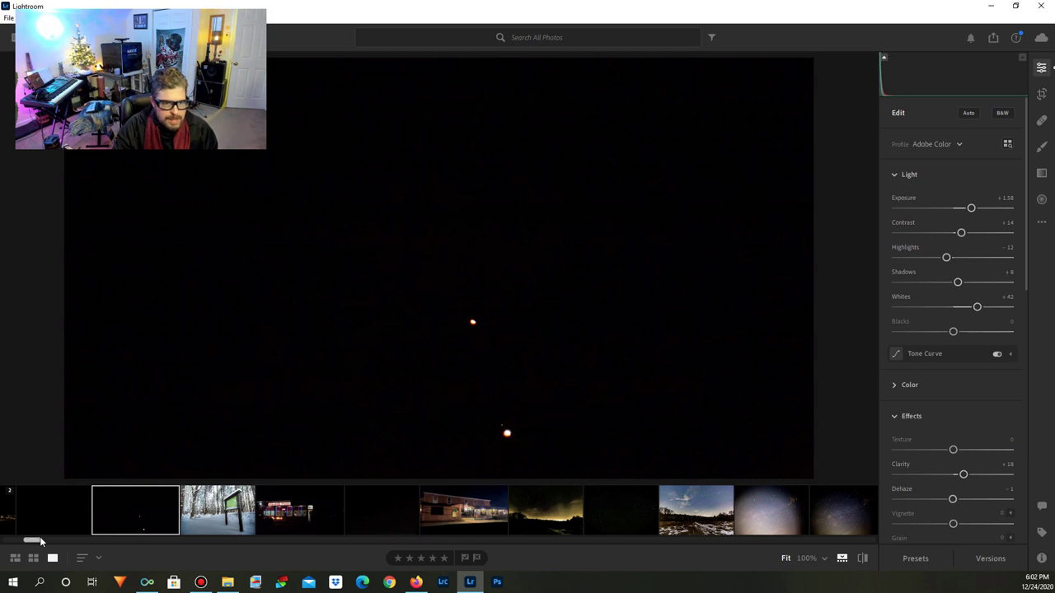
pyautogui.scroll(5, 39, 543)
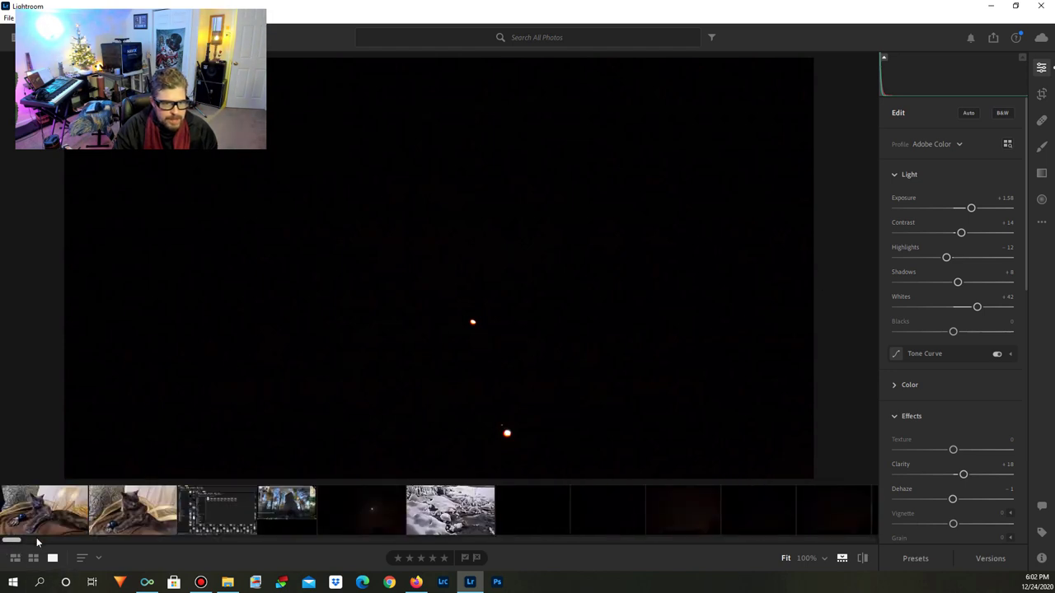
pyautogui.click(33, 529)
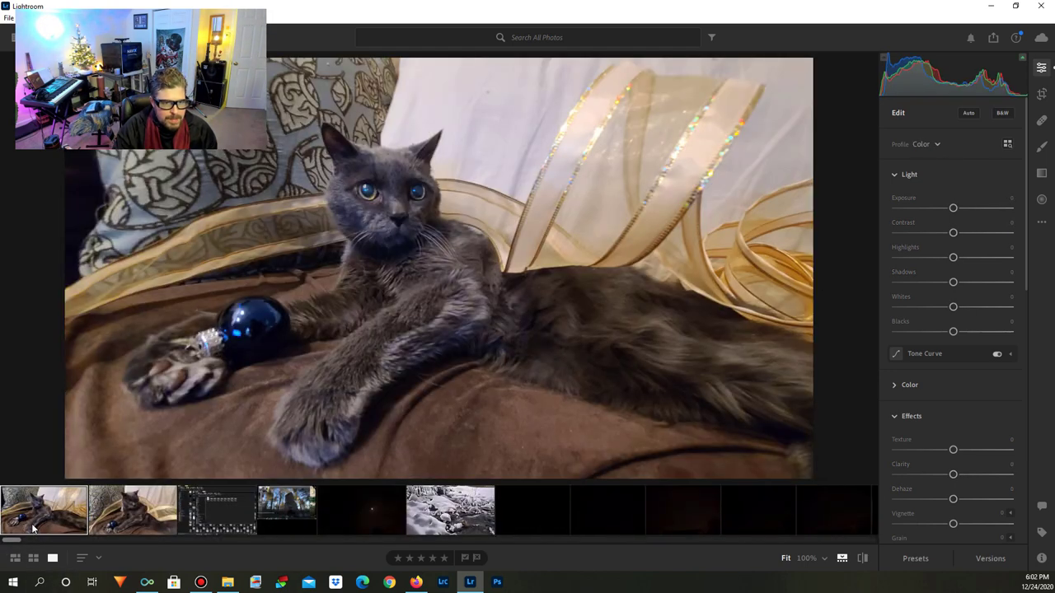
# On the second cat photo, set Dehaze +17 and Vignette +16, then try heavy grain.
pyautogui.click(124, 515)
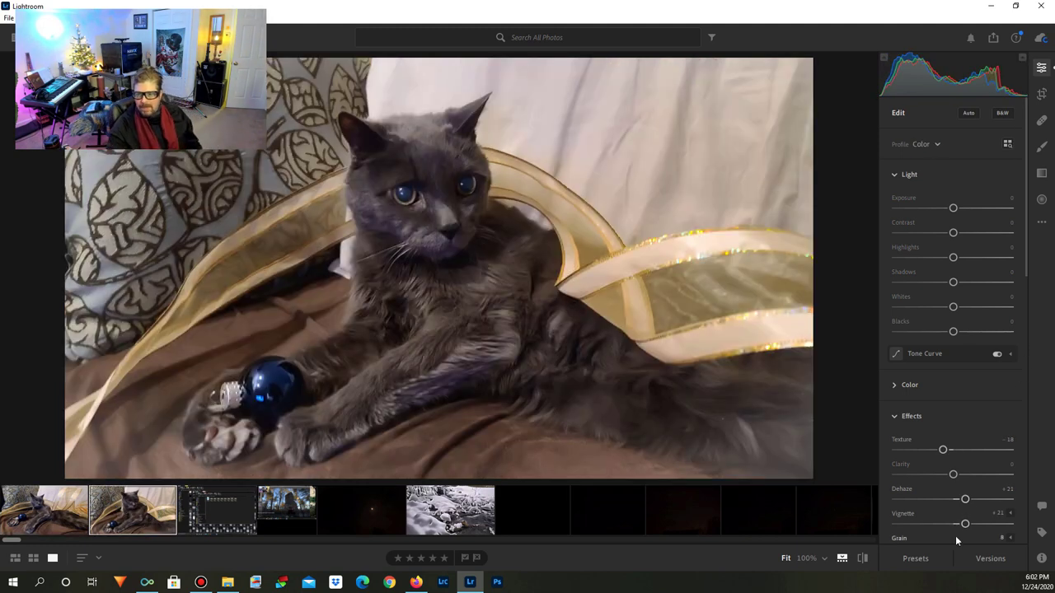
pyautogui.moveTo(964, 499)
pyautogui.mouseDown()
pyautogui.moveTo(925, 497)
pyautogui.moveTo(991, 498)
pyautogui.moveTo(962, 500)
pyautogui.mouseUp()
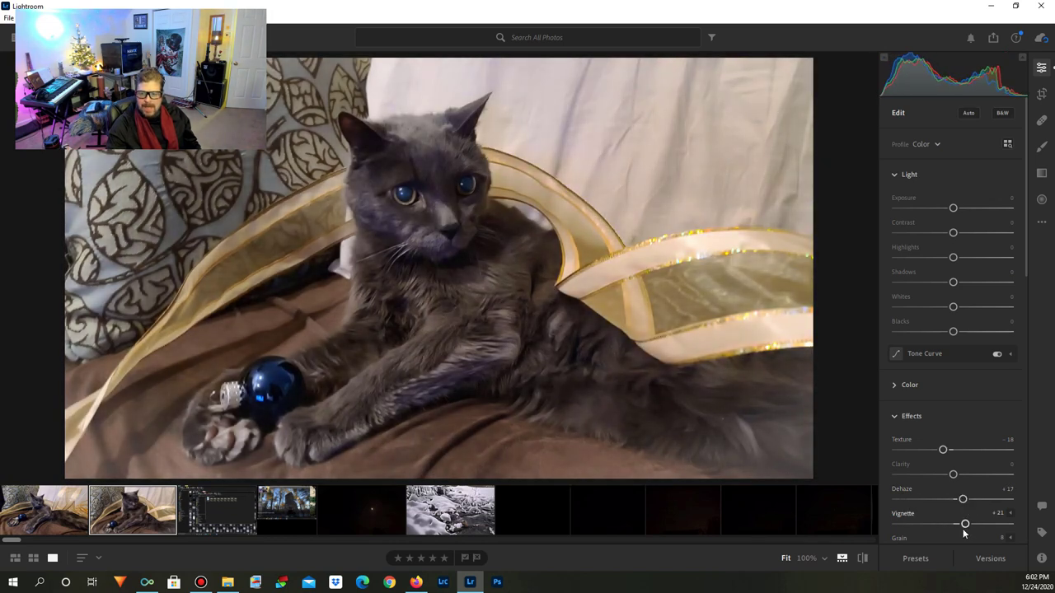
pyautogui.scroll(-1, 956, 527)
pyautogui.moveTo(964, 437)
pyautogui.mouseDown()
pyautogui.moveTo(987, 437)
pyautogui.moveTo(945, 441)
pyautogui.moveTo(975, 443)
pyautogui.moveTo(963, 446)
pyautogui.mouseUp()
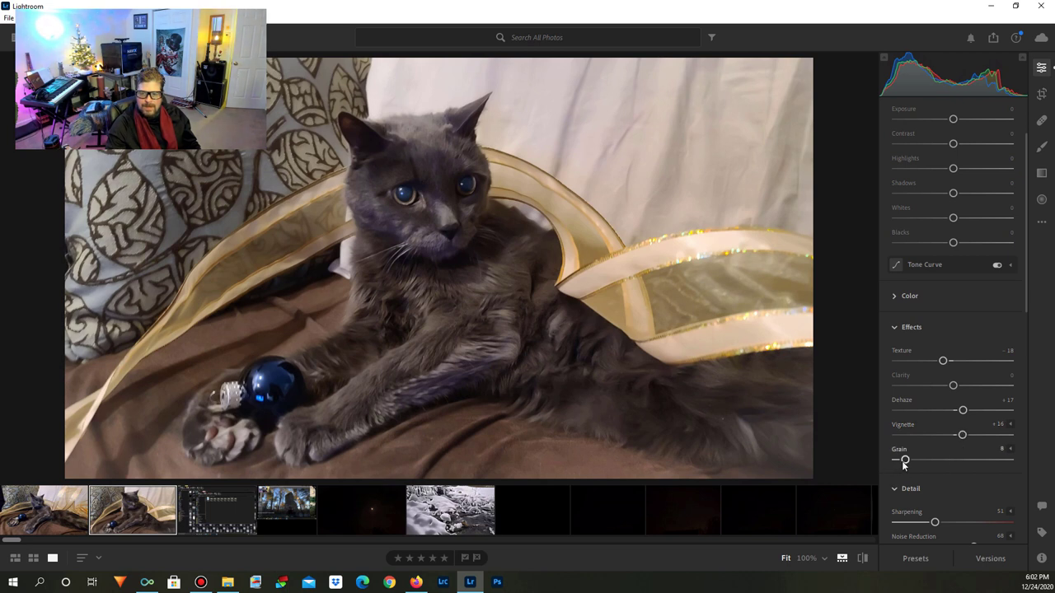
pyautogui.moveTo(903, 462); pyautogui.dragTo(782, 471)
# In the Detail panel, set Noise Reduction to 80 and Sharpening to 52.
pyautogui.scroll(-2, 982, 482)
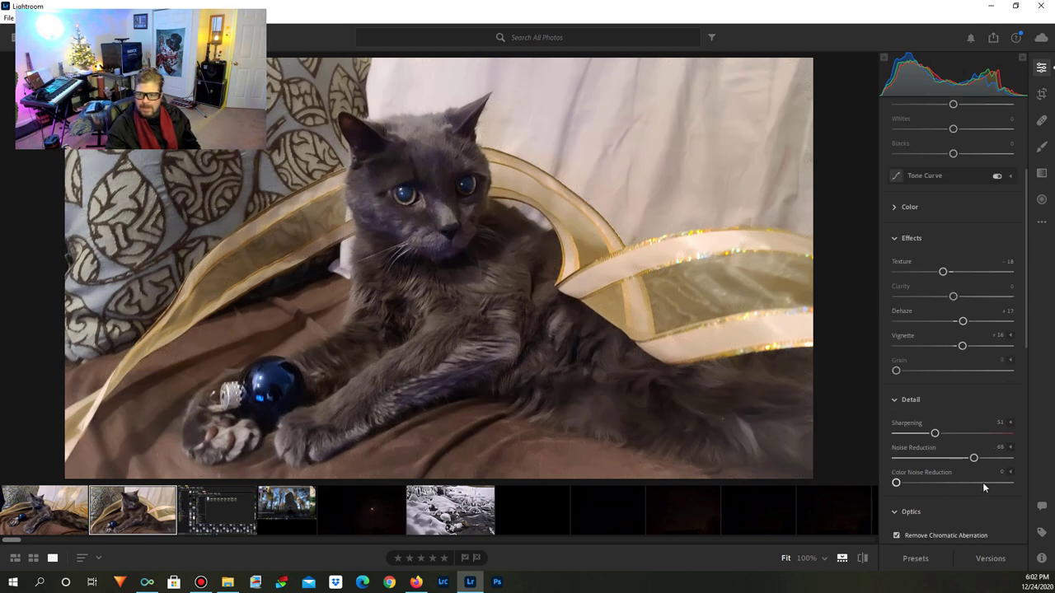
pyautogui.moveTo(982, 463); pyautogui.dragTo(998, 459)
pyautogui.moveTo(943, 434)
pyautogui.mouseDown()
pyautogui.moveTo(894, 443)
pyautogui.moveTo(936, 437)
pyautogui.mouseUp()
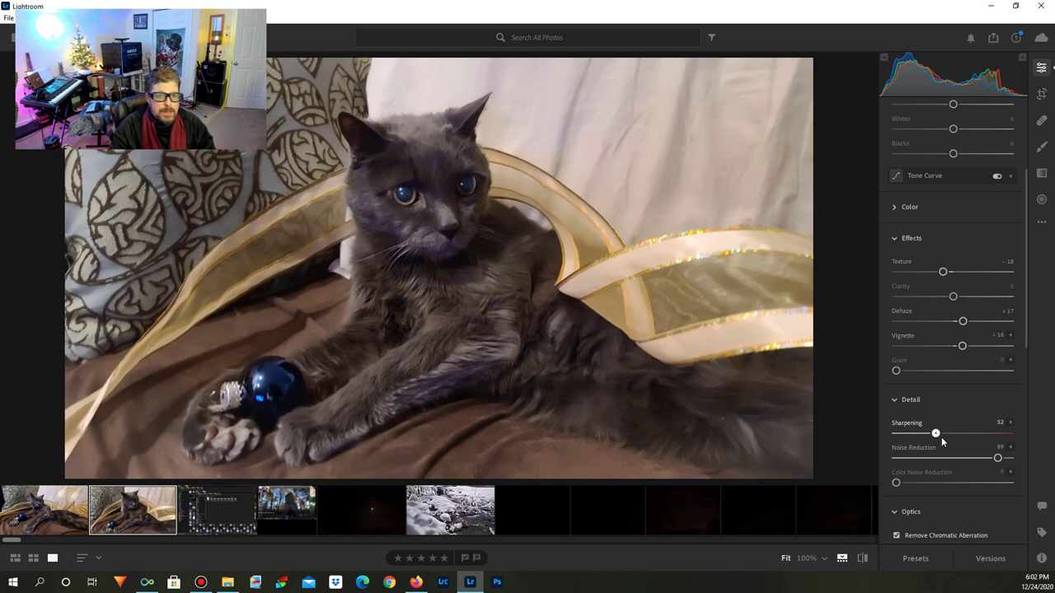
pyautogui.moveTo(997, 458)
pyautogui.mouseDown()
pyautogui.moveTo(844, 472)
pyautogui.moveTo(991, 459)
pyautogui.mouseUp()
pyautogui.scroll(-2, 914, 492)
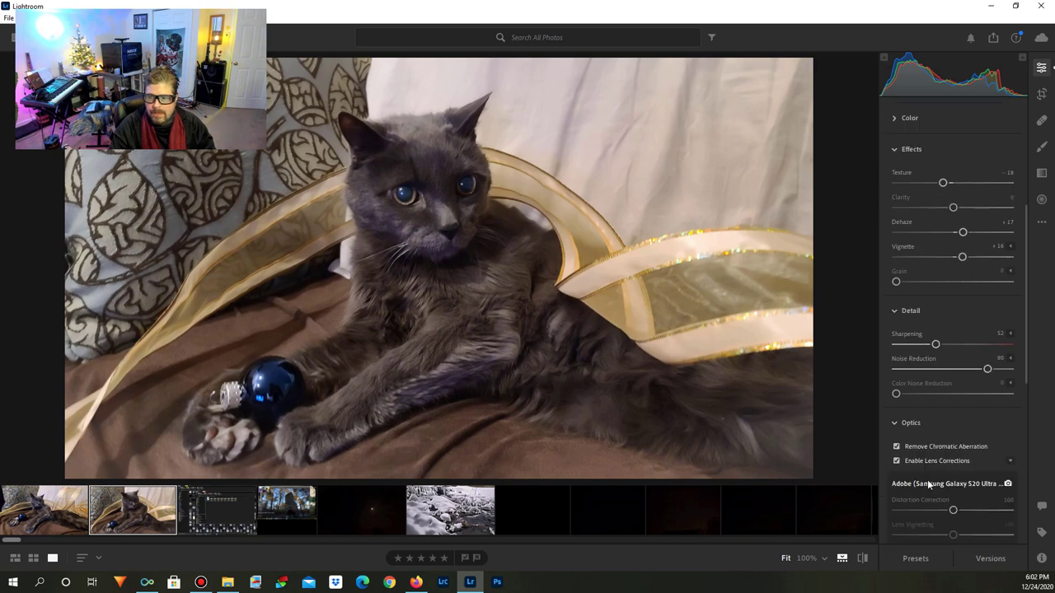
pyautogui.click(896, 460)
pyautogui.click(895, 460)
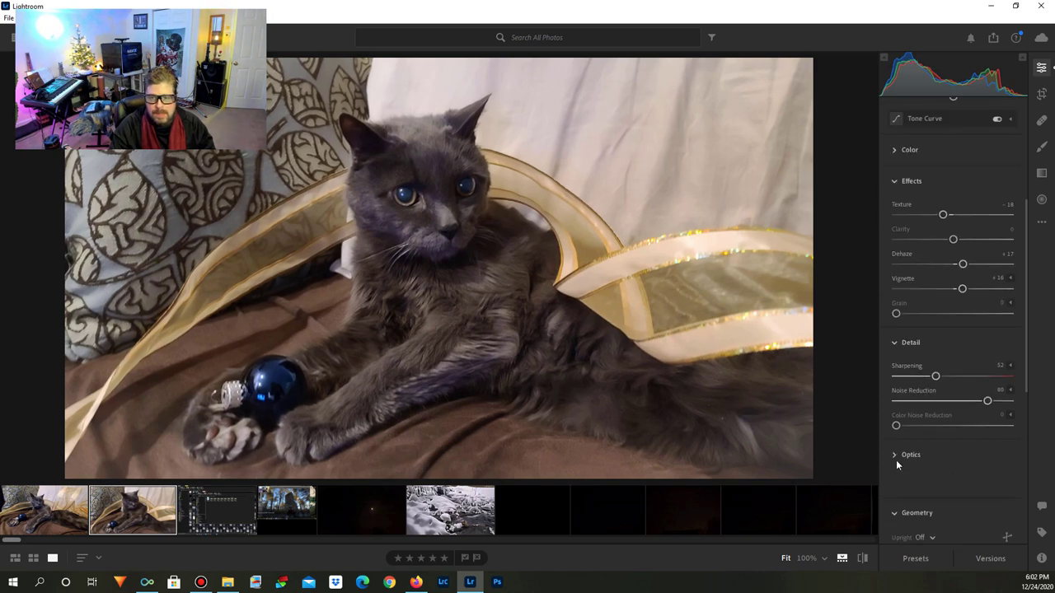
pyautogui.scroll(-1, 890, 396)
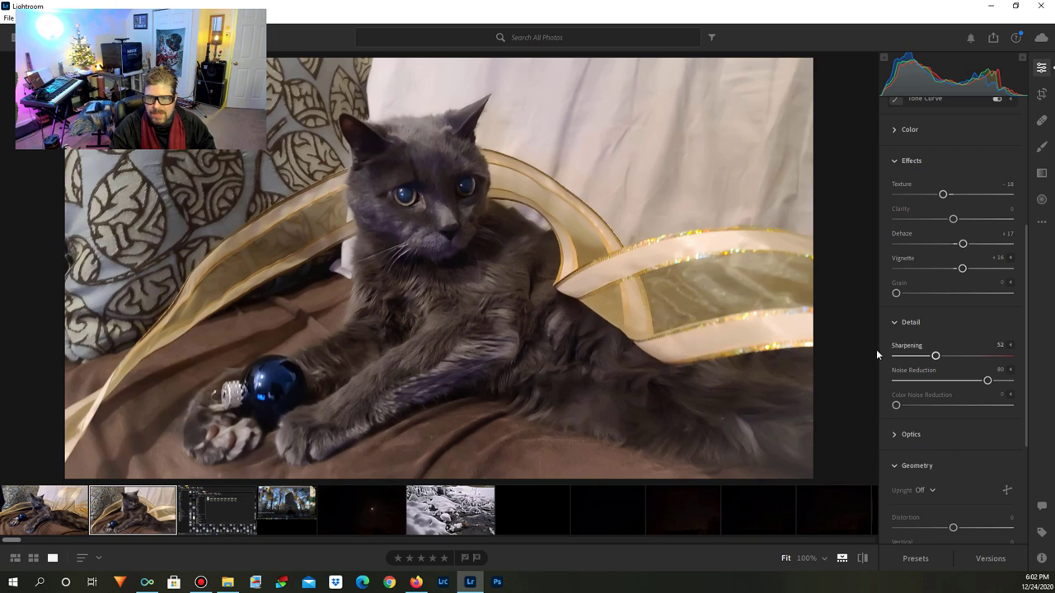
pyautogui.scroll(-2, 957, 397)
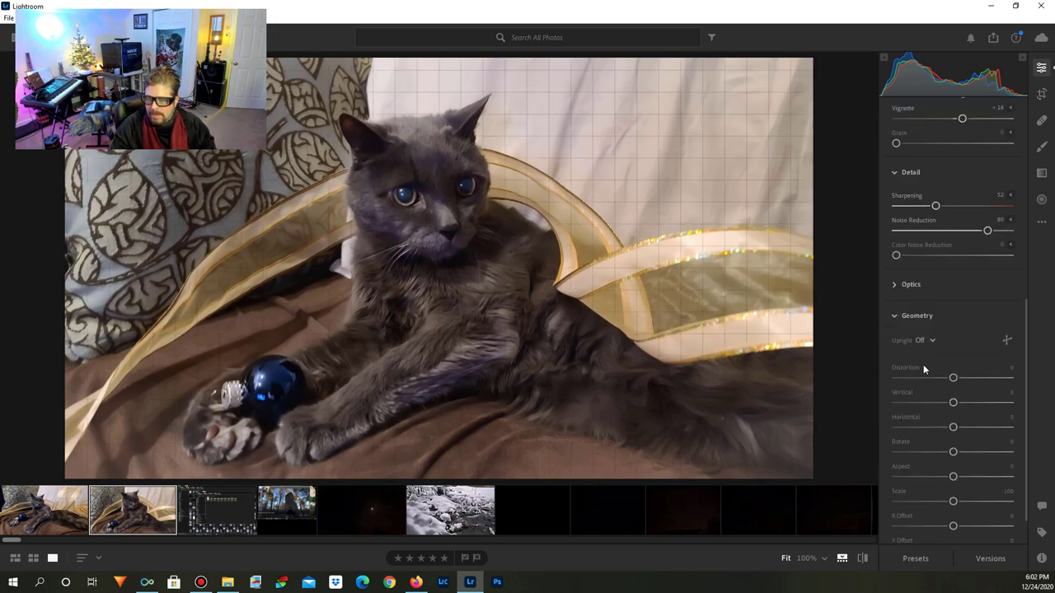
pyautogui.scroll(-3, 936, 425)
pyautogui.scroll(6, 932, 416)
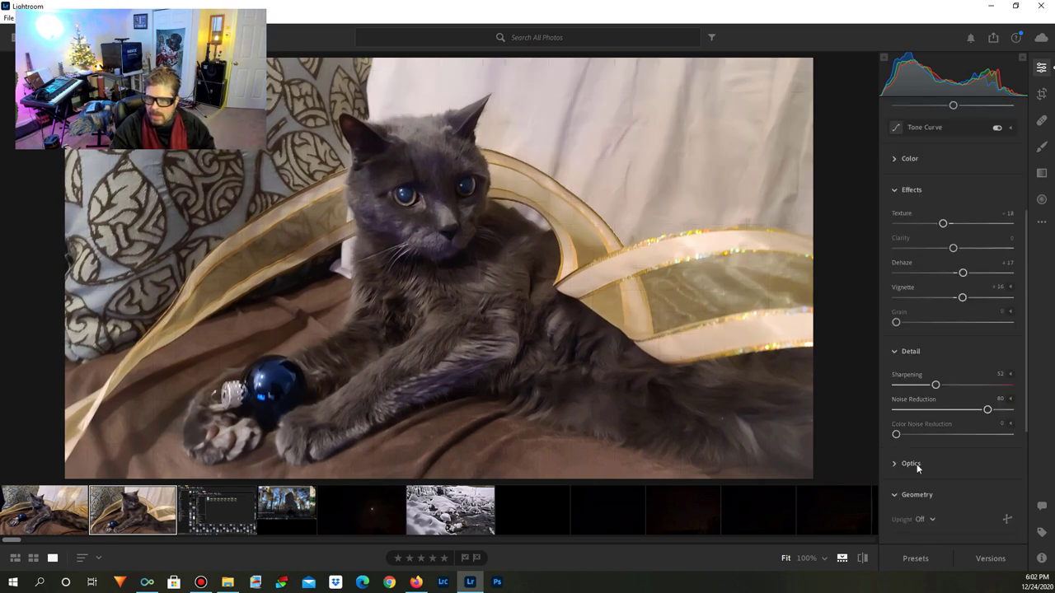
pyautogui.scroll(-2, 925, 437)
pyautogui.click(904, 391)
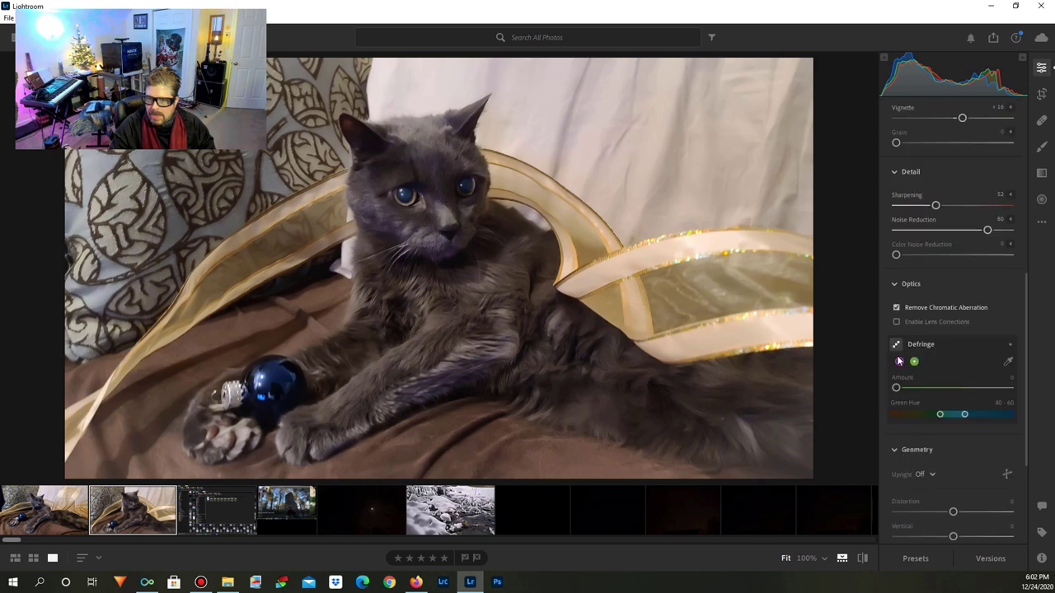
pyautogui.click(896, 322)
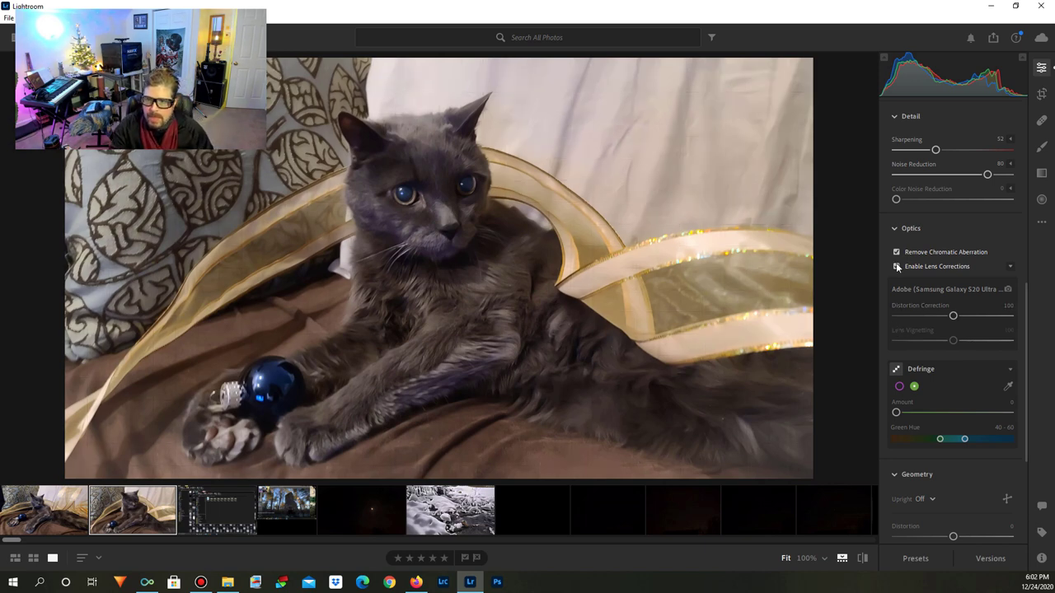
pyautogui.click(896, 266)
pyautogui.click(896, 322)
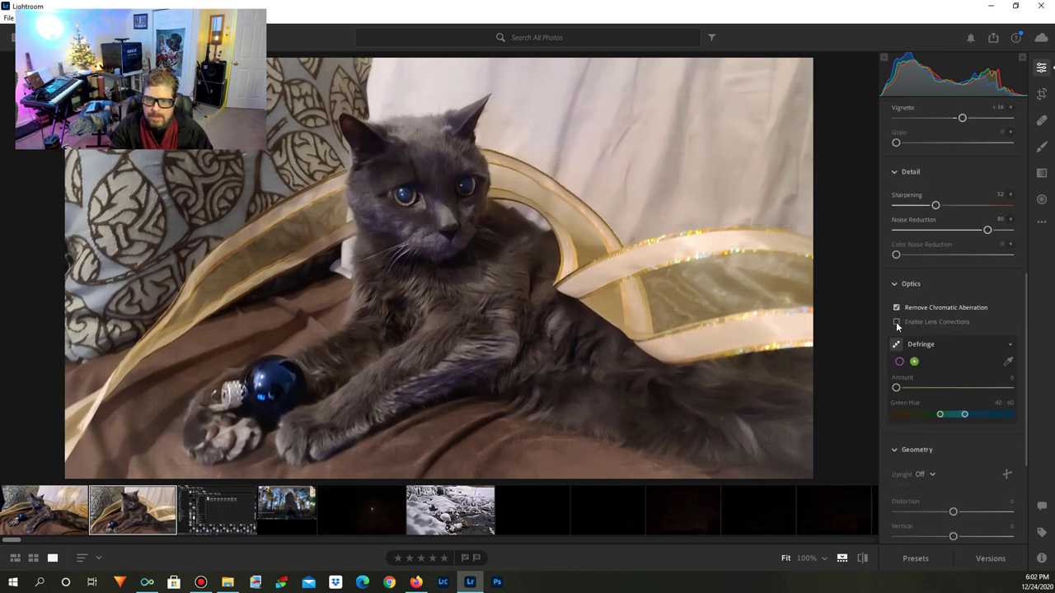
pyautogui.scroll(-1, 988, 379)
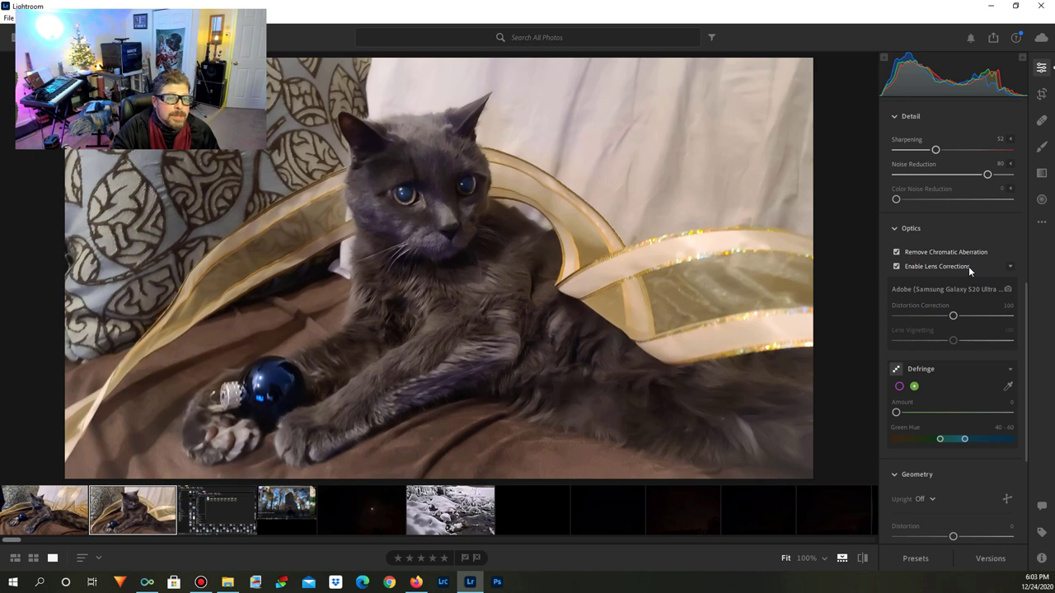
pyautogui.scroll(-3, 973, 276)
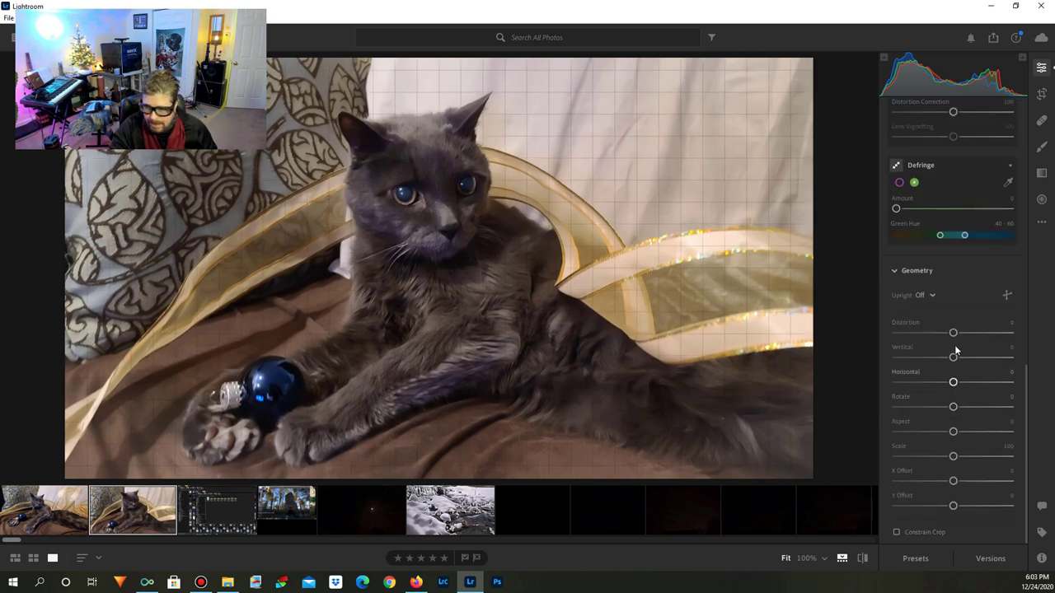
pyautogui.scroll(10, 956, 333)
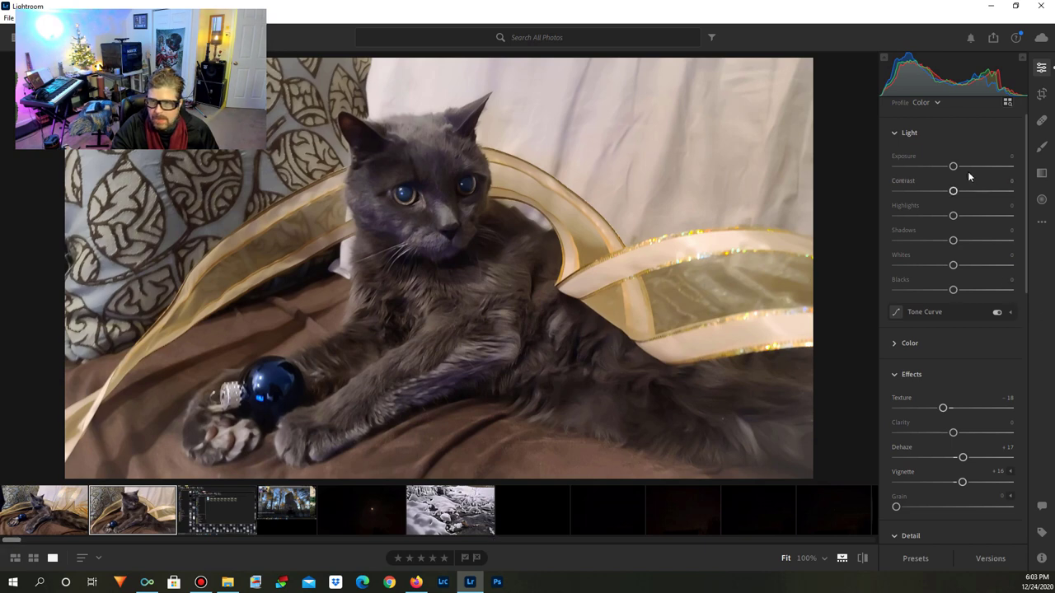
# Raise the cat photo's Exposure slider in the Light panel to +0.58.
pyautogui.moveTo(954, 167); pyautogui.dragTo(959, 168)
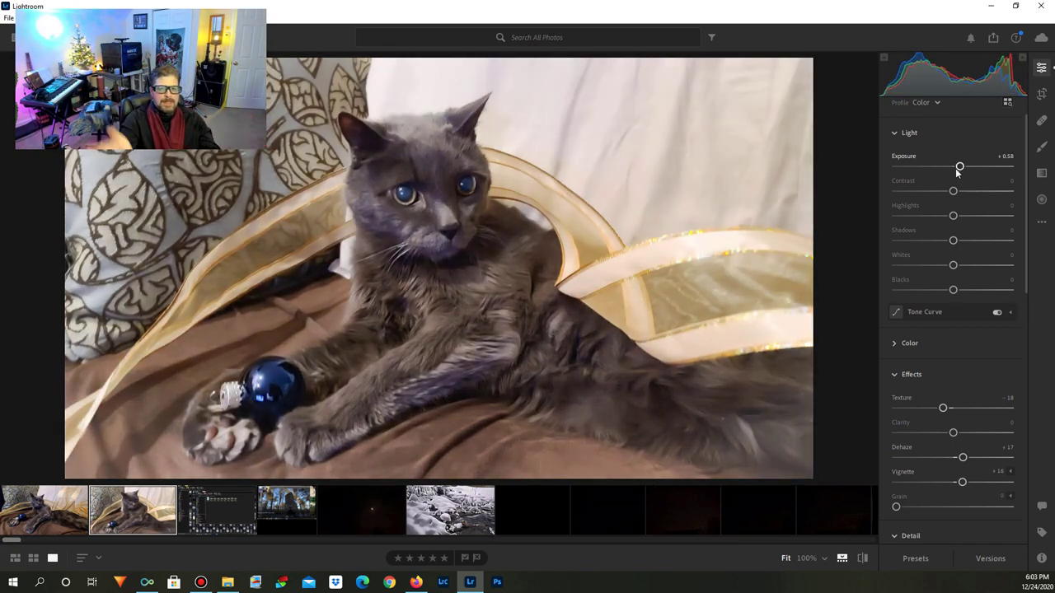